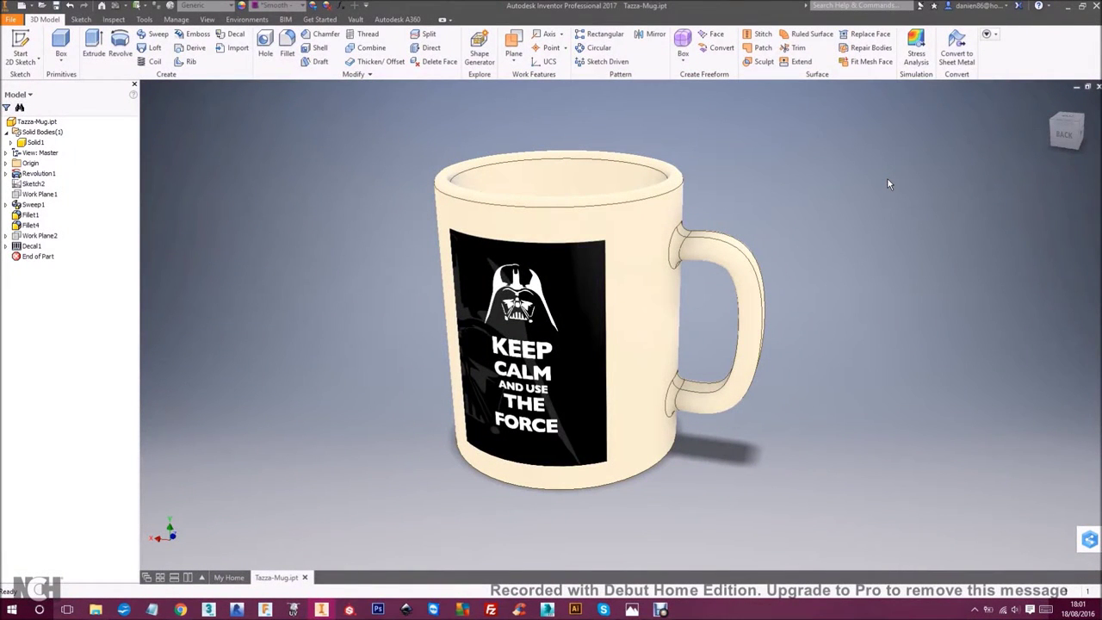
Roll the finished mug's history back to before the handle's work plane and examine the revolved body and its profile sketch
{"action": "mouse_move", "coordinate": [722, 495]}
{"action": "middle_mouse_down", "text": "shift"}
{"action": "mouse_move", "coordinate": [728, 488]}
{"action": "mouse_move", "coordinate": [736, 531]}
{"action": "mouse_move", "coordinate": [738, 425]}
{"action": "mouse_move", "coordinate": [731, 485]}
{"action": "mouse_move", "coordinate": [1026, 468]}
{"action": "mouse_move", "coordinate": [1032, 478]}
{"action": "mouse_move", "coordinate": [695, 477]}
{"action": "mouse_move", "coordinate": [661, 511]}
{"action": "mouse_move", "coordinate": [723, 500]}
{"action": "middle_mouse_up", "text": "shift"}
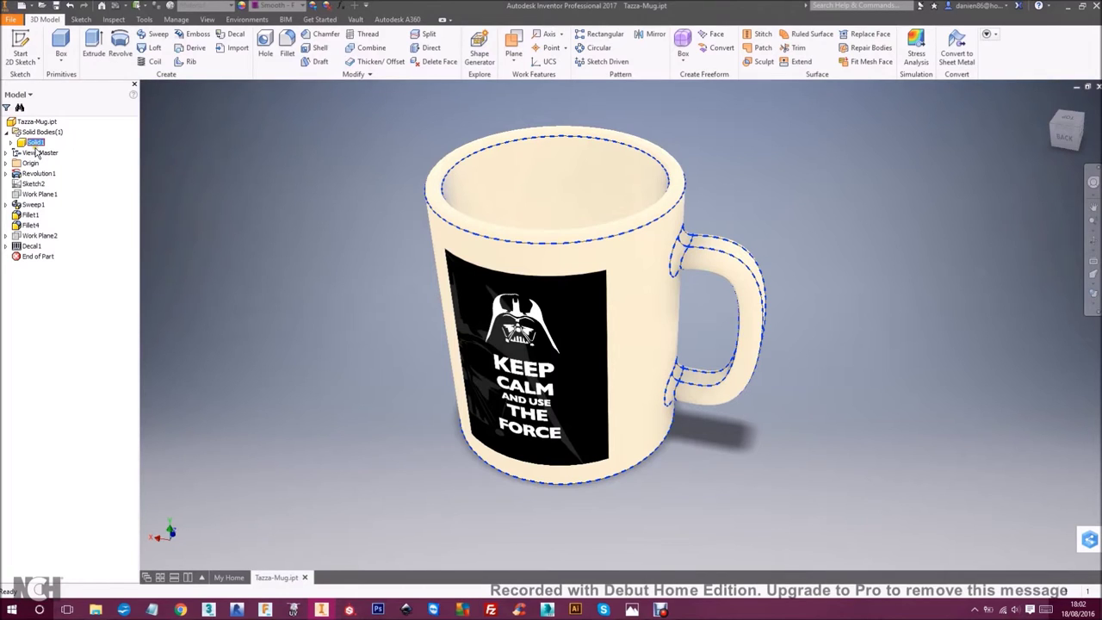
{"action": "left_click", "coordinate": [7, 288]}
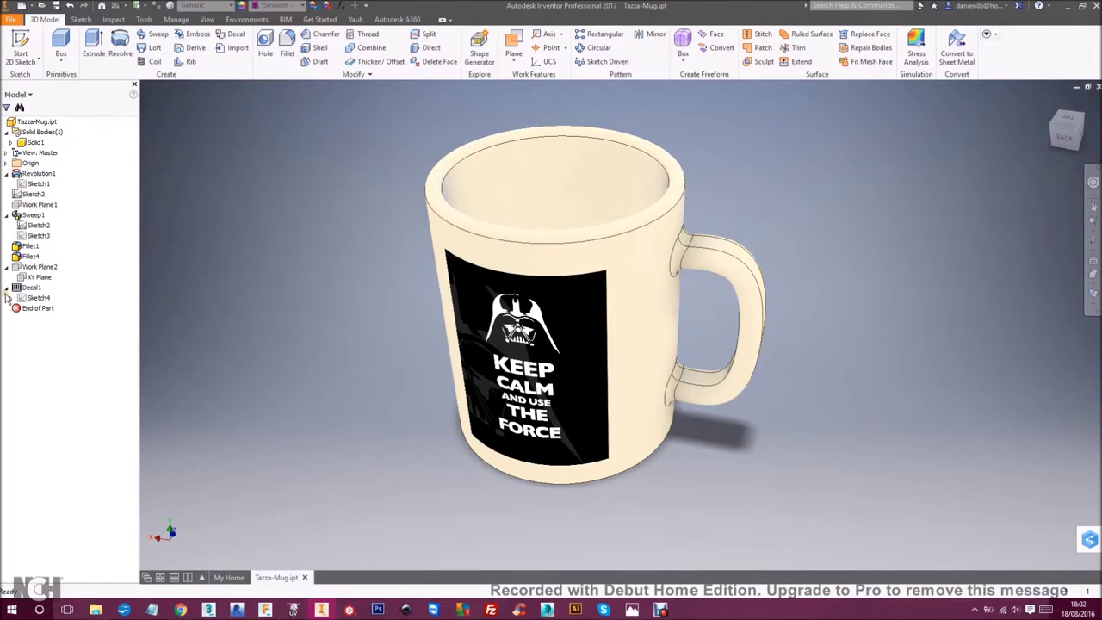
{"action": "mouse_move", "coordinate": [40, 311]}
{"action": "left_mouse_down"}
{"action": "mouse_move", "coordinate": [41, 196]}
{"action": "mouse_move", "coordinate": [46, 206]}
{"action": "left_mouse_up"}
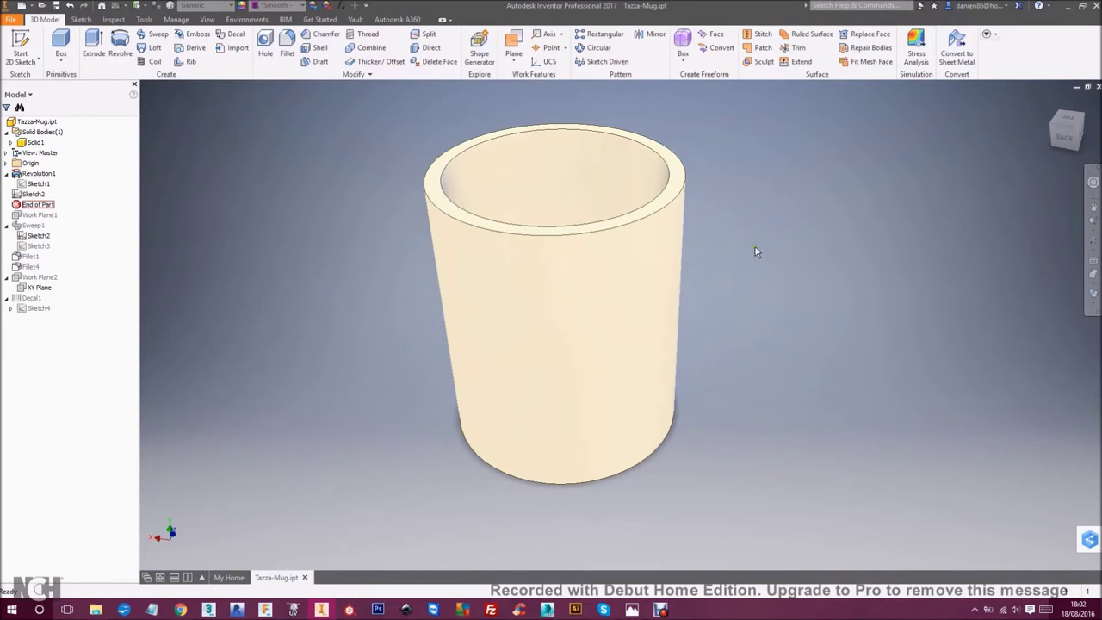
{"action": "middle_click_drag", "start_coordinate": [824, 313], "coordinate": [724, 295], "text": "shift"}
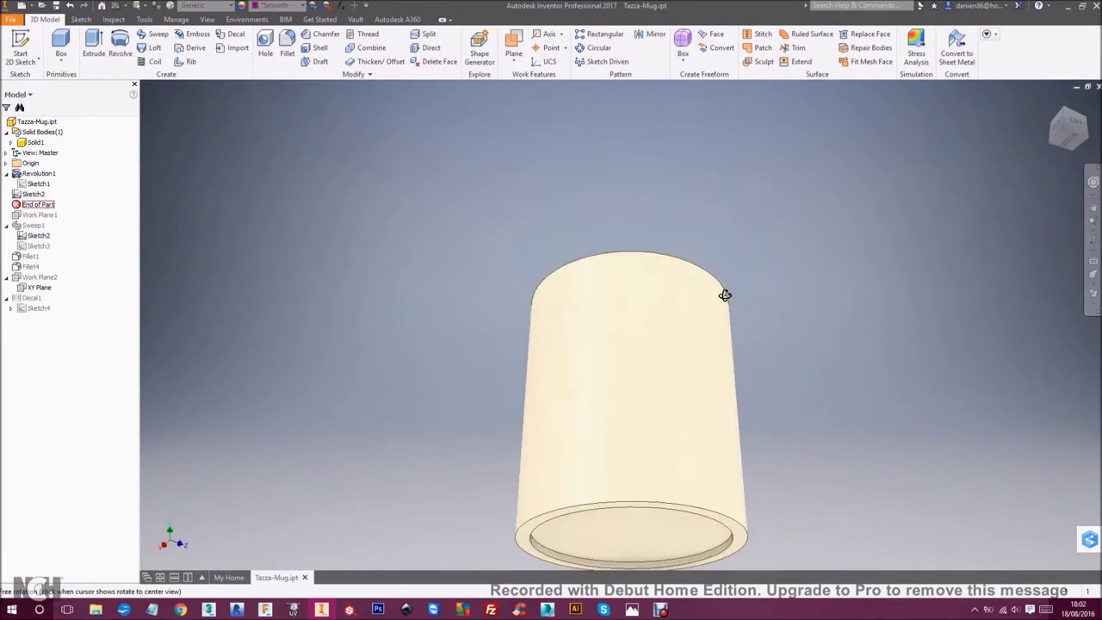
{"action": "key", "text": "F6"}
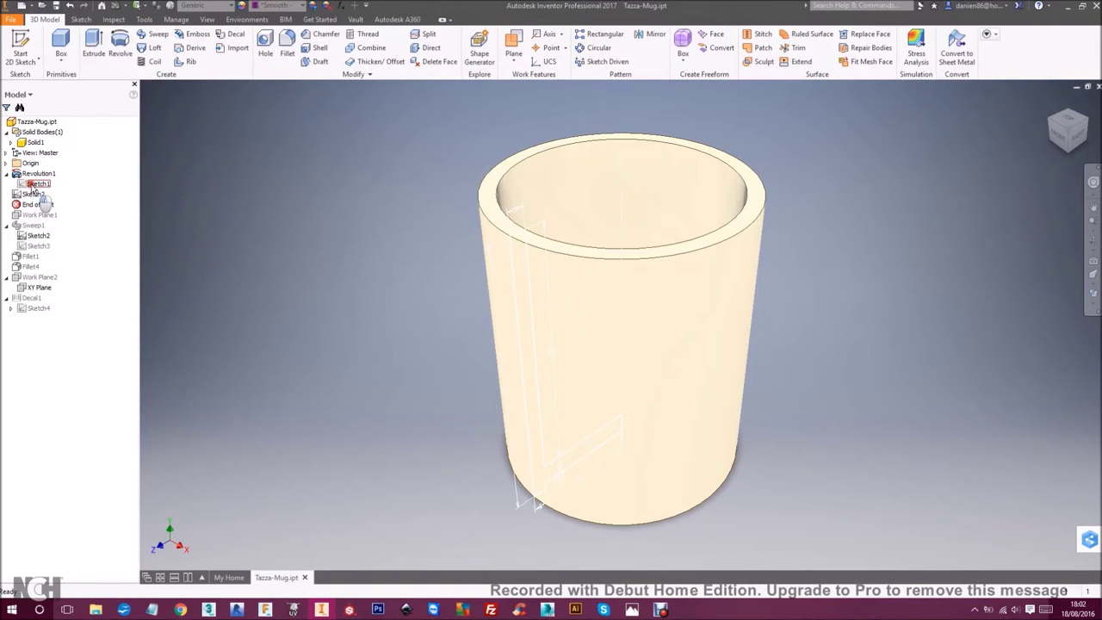
{"action": "left_click", "coordinate": [32, 186]}
{"action": "mouse_move", "coordinate": [375, 376]}
{"action": "middle_mouse_down", "text": "shift"}
{"action": "mouse_move", "coordinate": [317, 364]}
{"action": "mouse_move", "coordinate": [325, 374]}
{"action": "mouse_move", "coordinate": [342, 364]}
{"action": "middle_mouse_up", "text": "shift"}
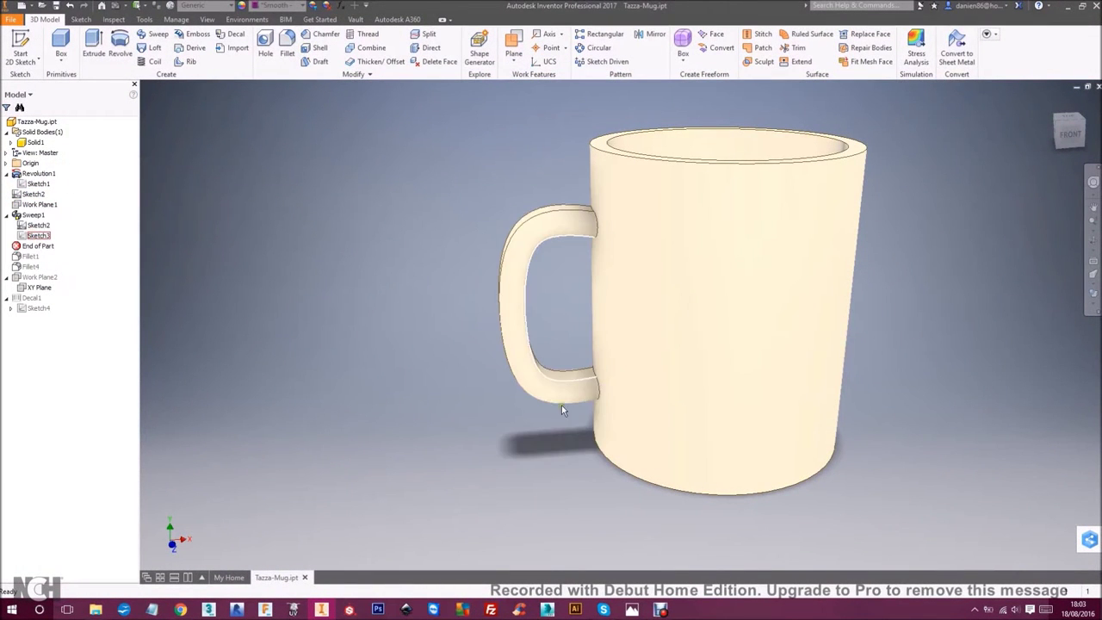
Display the mug as wireframe with hidden edges and examine the path and profile sketches of the handle sweep
{"action": "middle_click_drag", "start_coordinate": [514, 449], "coordinate": [704, 438], "text": "shift"}
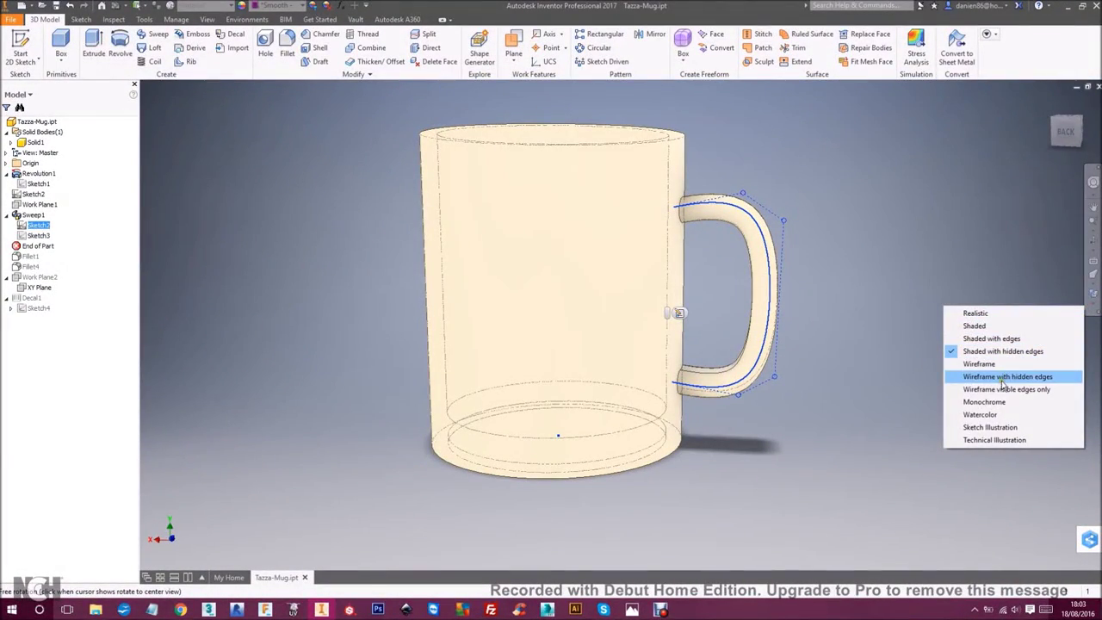
{"action": "left_click", "coordinate": [1002, 385]}
{"action": "middle_click_drag", "start_coordinate": [950, 290], "coordinate": [832, 296], "text": "shift"}
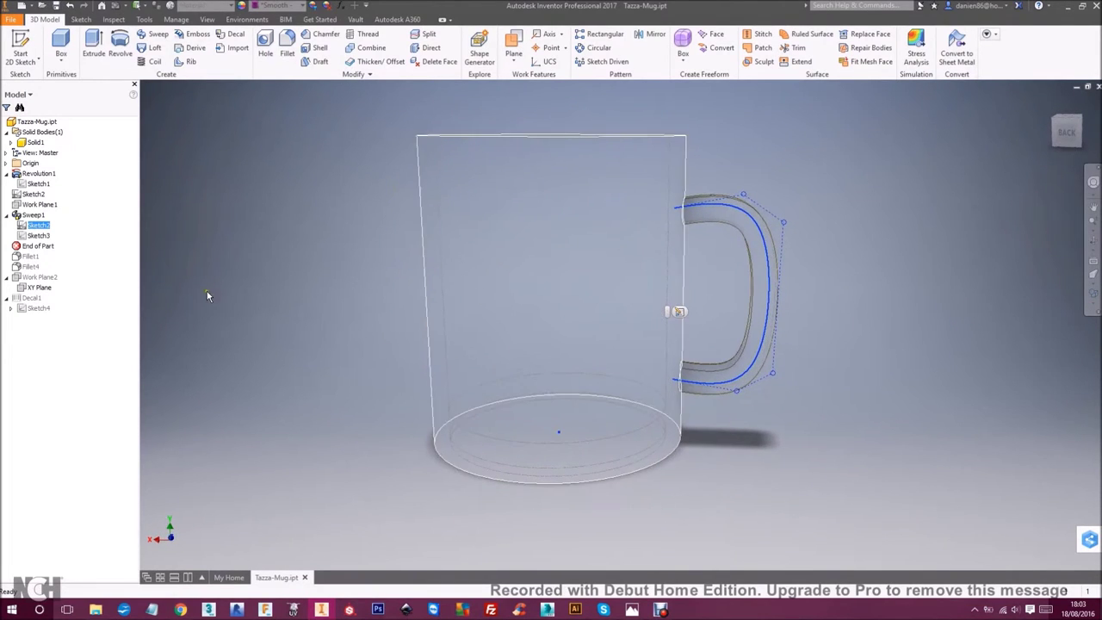
{"action": "left_click", "coordinate": [38, 235]}
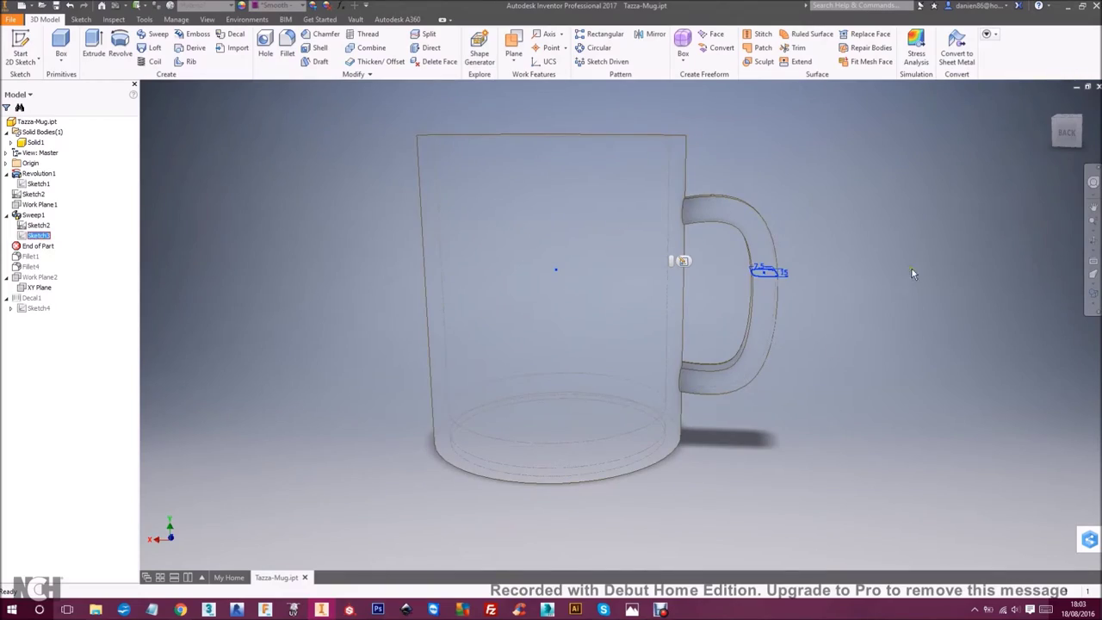
{"action": "middle_click_drag", "start_coordinate": [912, 269], "coordinate": [917, 289], "text": "shift"}
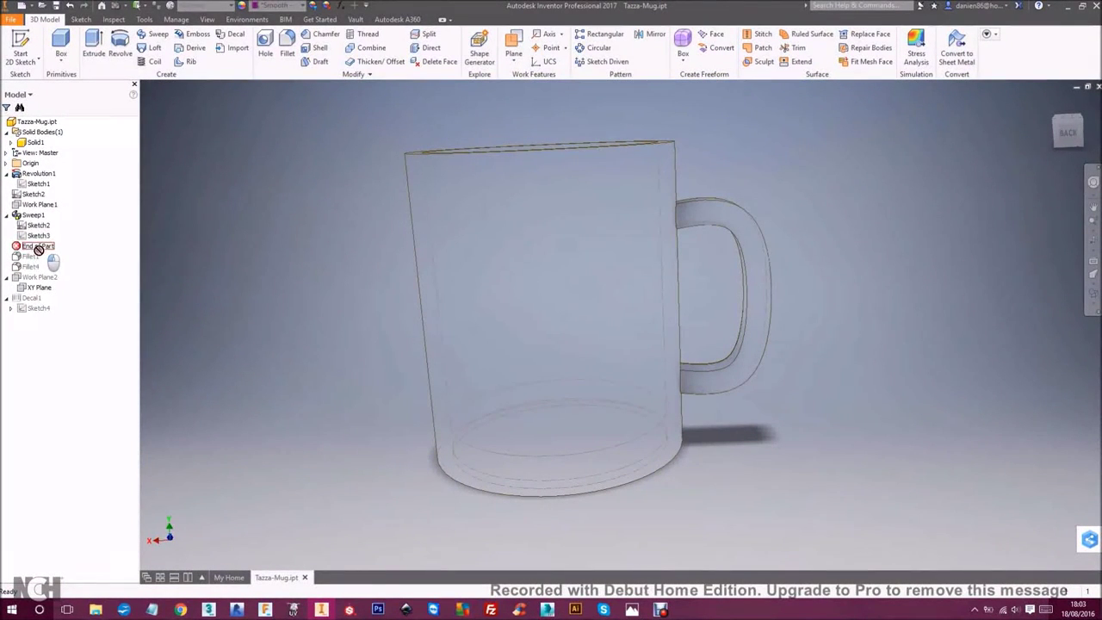
Roll the mug's history forward through the two fillets to the decal, examining each feature on the model
{"action": "left_click_drag", "start_coordinate": [39, 250], "coordinate": [52, 260]}
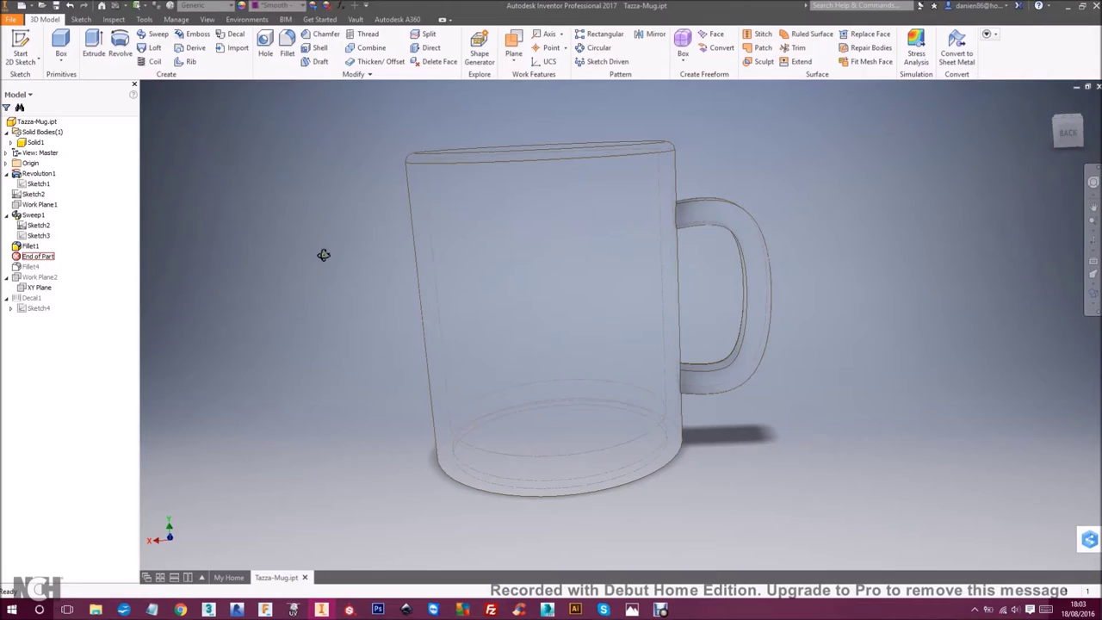
{"action": "middle_click_drag", "start_coordinate": [323, 254], "coordinate": [270, 266], "text": "shift"}
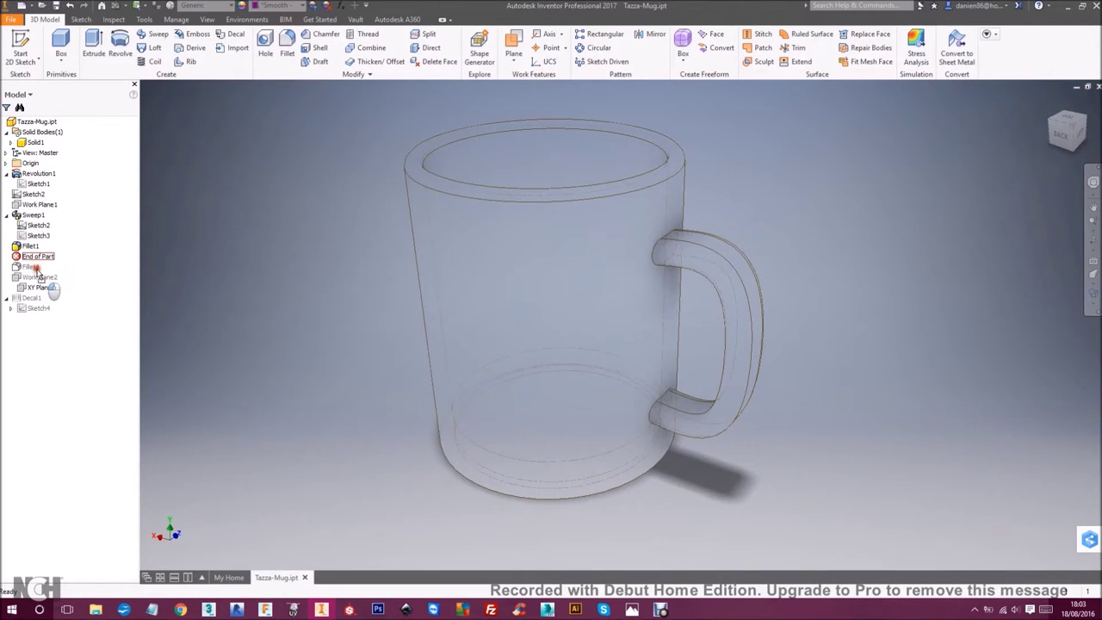
{"action": "left_click_drag", "start_coordinate": [37, 274], "coordinate": [41, 276]}
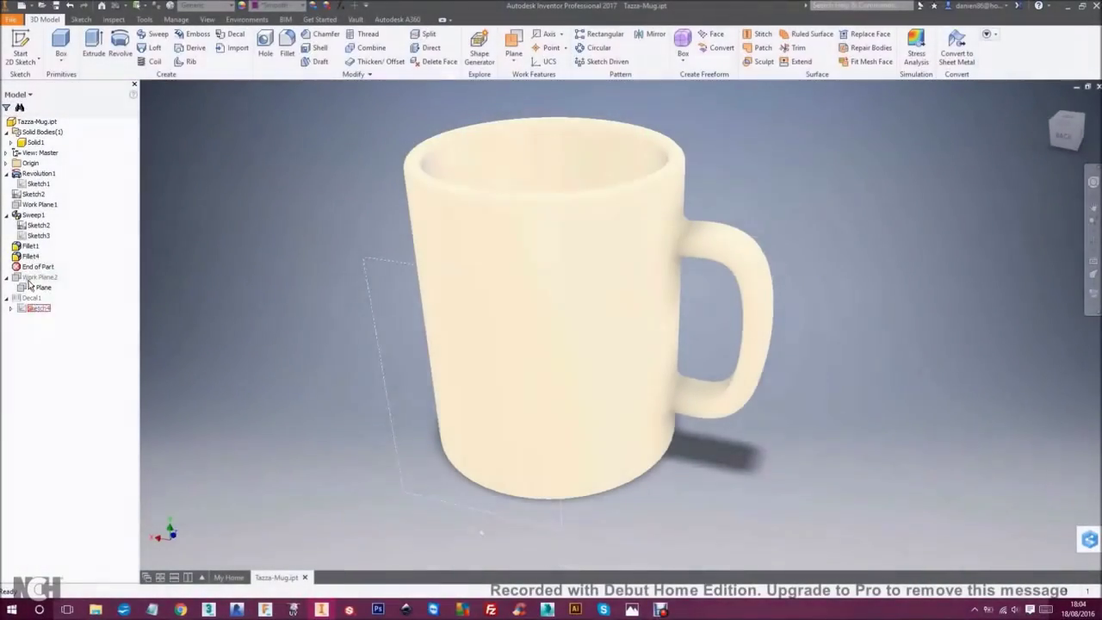
{"action": "left_click_drag", "start_coordinate": [33, 266], "coordinate": [38, 310]}
{"action": "middle_click_drag", "start_coordinate": [674, 413], "coordinate": [797, 346], "text": "shift"}
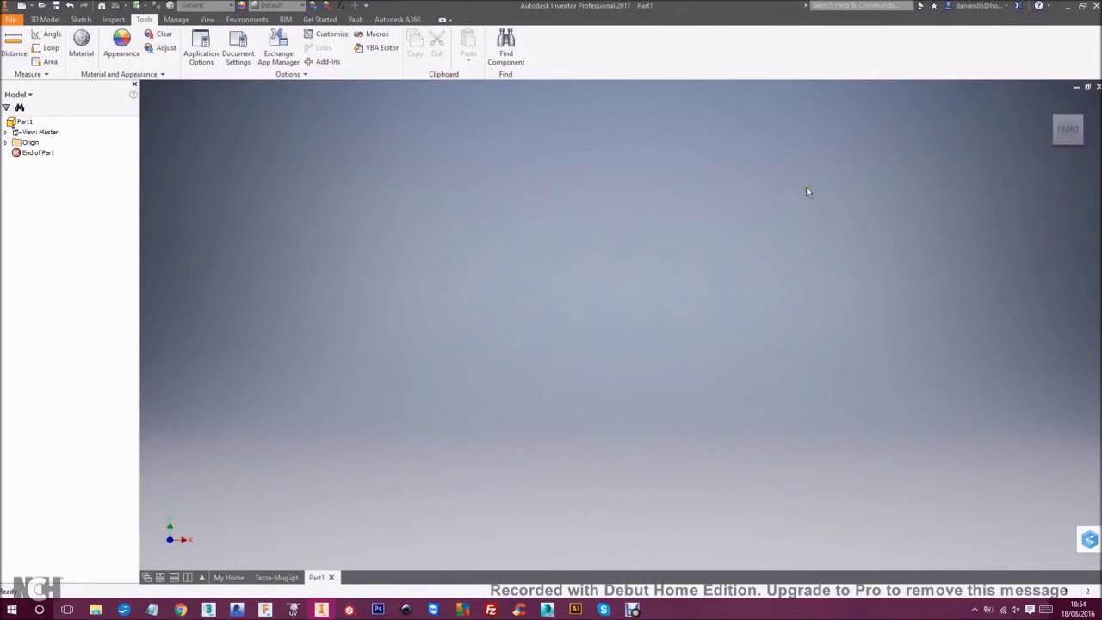
Start a sketch on the XY plane and draw a 40 mm horizontal line to the left from the origin
{"action": "left_click", "coordinate": [6, 143]}
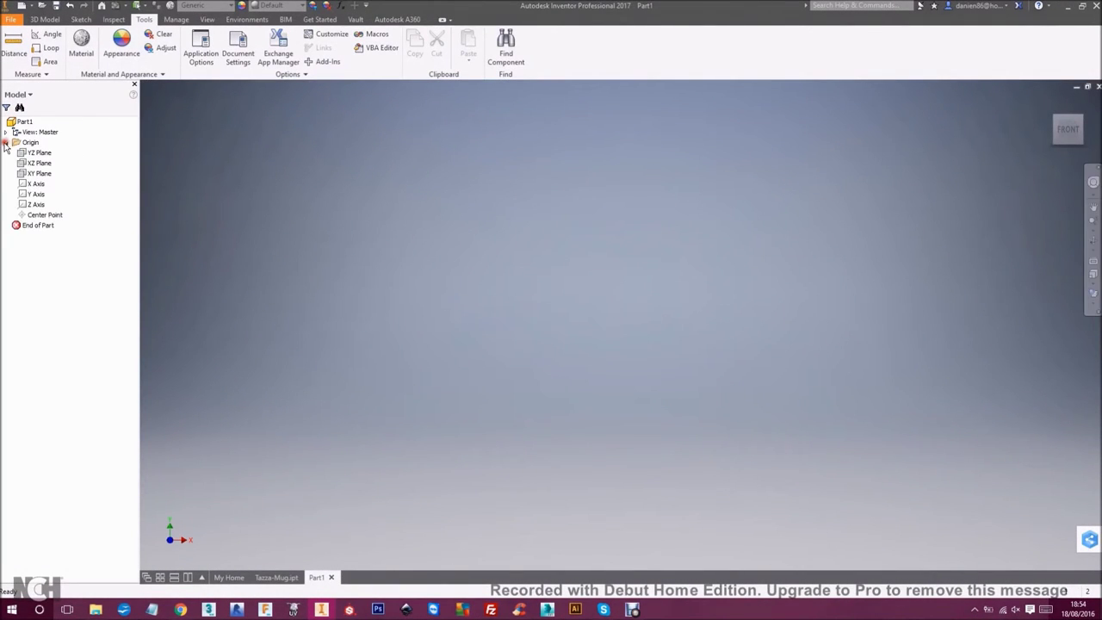
{"action": "left_click", "coordinate": [37, 173]}
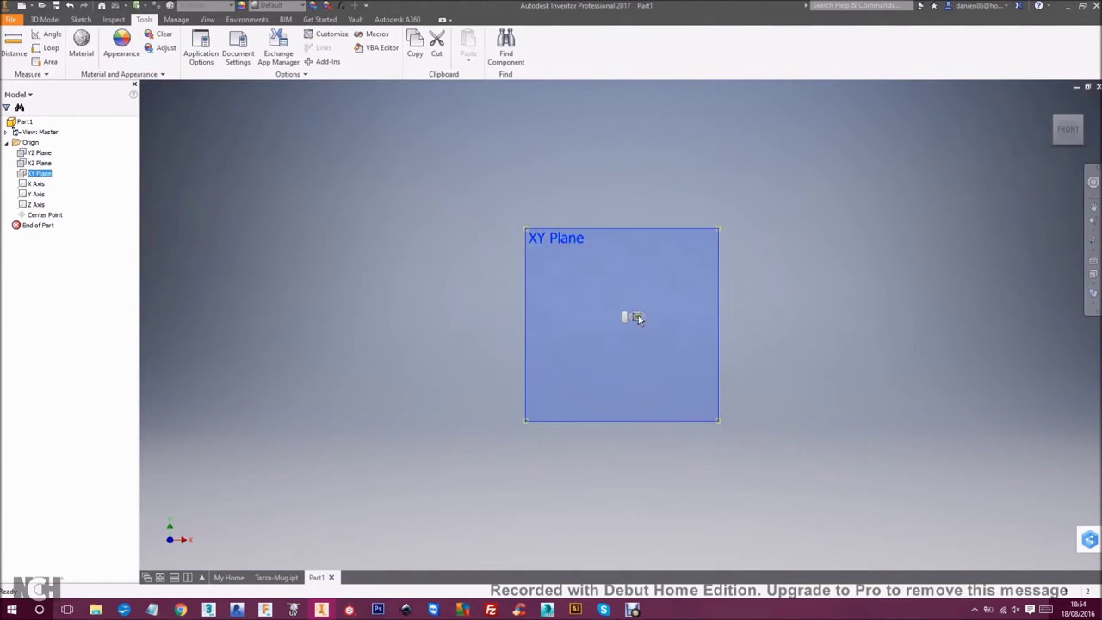
{"action": "left_click", "coordinate": [630, 316]}
{"action": "right_click", "coordinate": [504, 209]}
{"action": "left_click", "coordinate": [504, 172]}
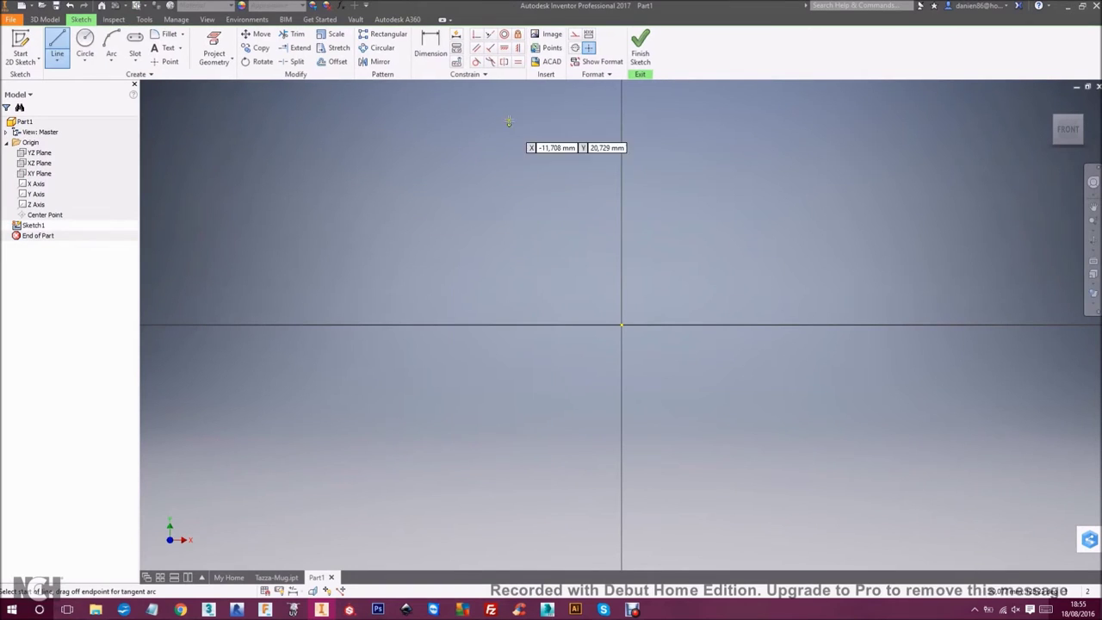
{"action": "left_click", "coordinate": [622, 325]}
{"action": "type", "text": "40"}
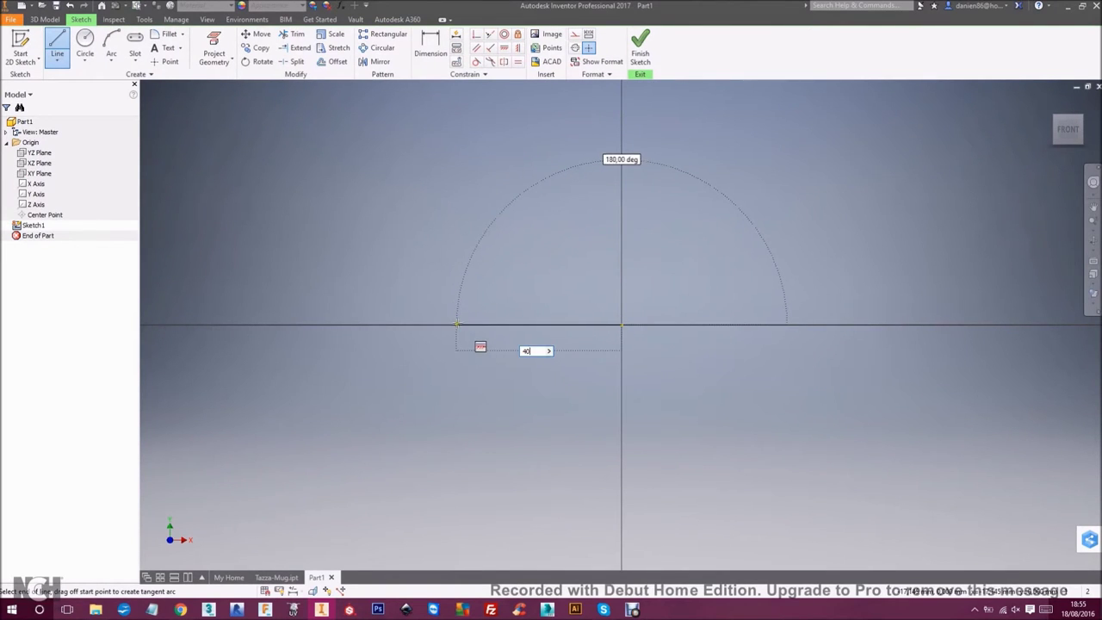
{"action": "key", "text": "Return"}
Continue the wall profile with 95 mm up, 5 mm across and 85 mm down, ending with a horizontal line to the vertical axis
{"action": "middle_click_drag", "start_coordinate": [241, 293], "coordinate": [473, 337]}
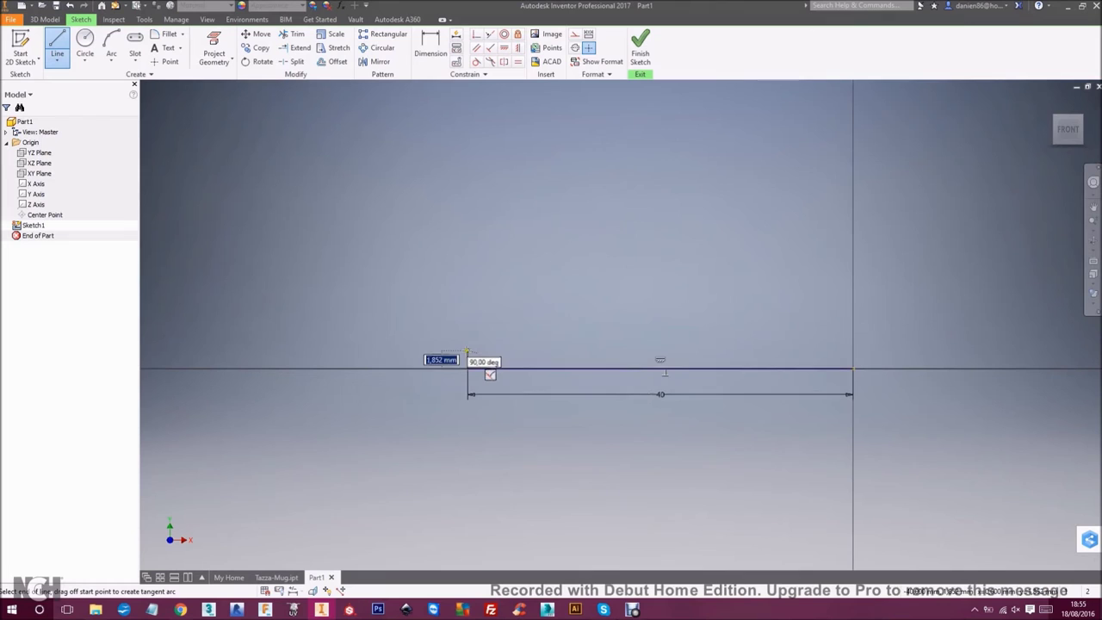
{"action": "type", "text": "95"}
{"action": "key", "text": "Return"}
{"action": "middle_click_drag", "start_coordinate": [482, 103], "coordinate": [487, 445]}
{"action": "type", "text": "5"}
{"action": "key", "text": "Return"}
{"action": "middle_click_drag", "start_coordinate": [526, 564], "coordinate": [487, 80]}
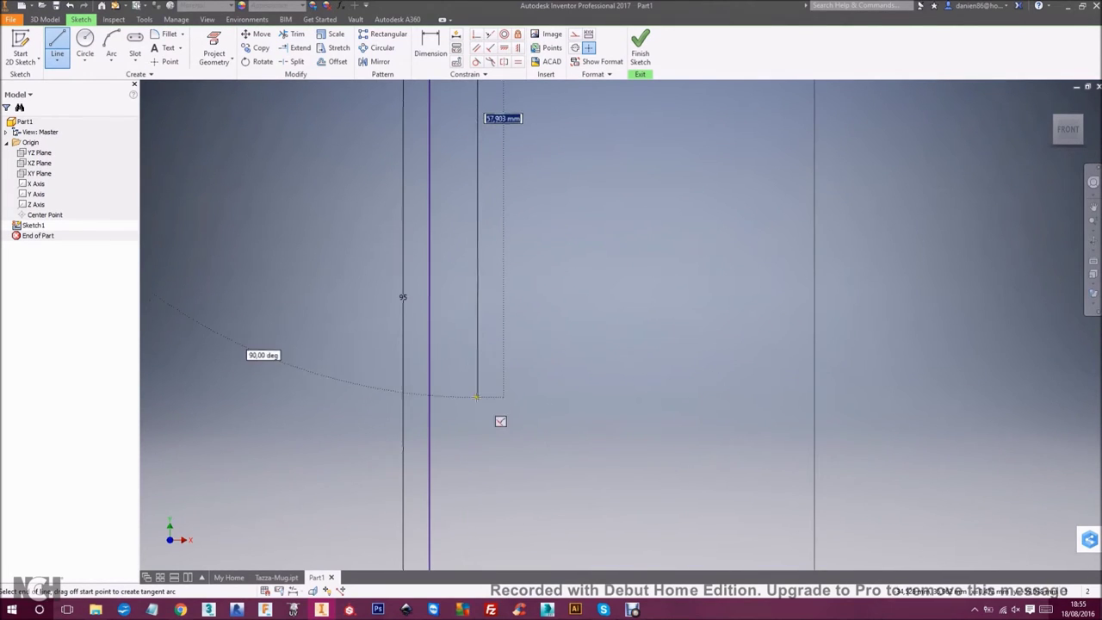
{"action": "key", "text": "Return"}
{"action": "middle_click_drag", "start_coordinate": [502, 564], "coordinate": [466, 288]}
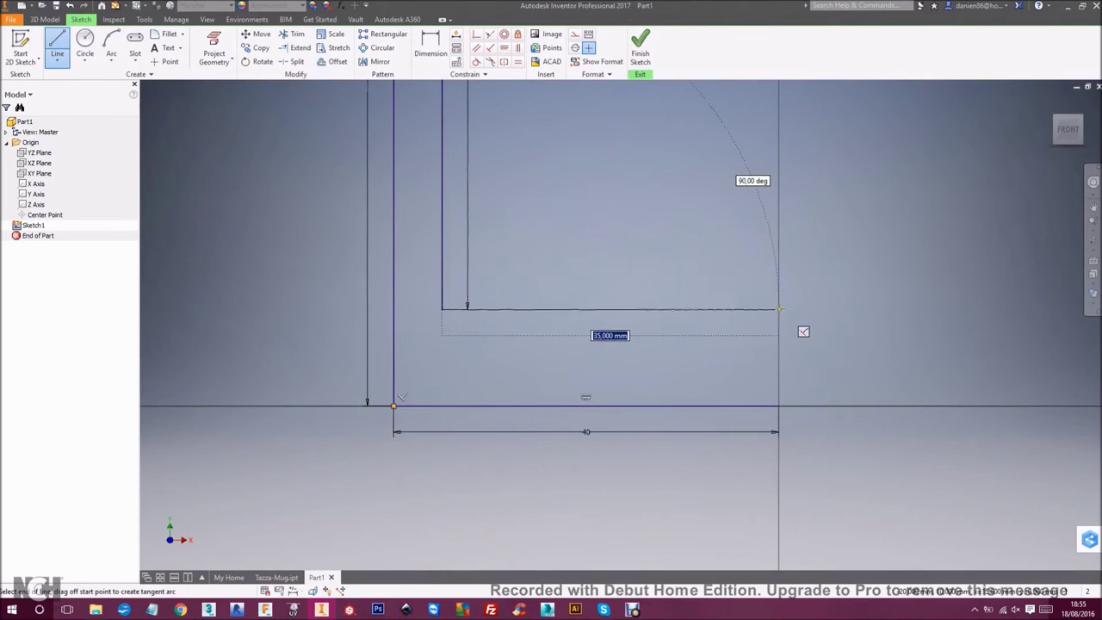
{"action": "left_click", "coordinate": [779, 309]}
{"action": "key", "text": "Escape"}
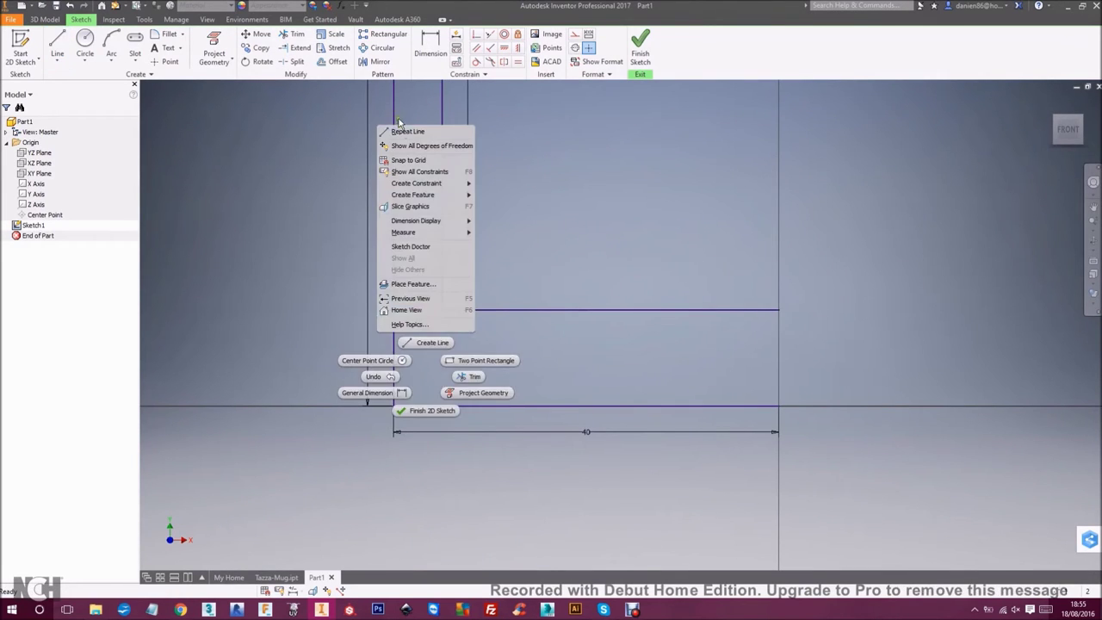
Sketch the base recess with a 5 mm foot line, a 2.5 mm rise and a horizontal line to the axis, closing the profile upwards
{"action": "left_click", "coordinate": [406, 131]}
{"action": "left_click", "coordinate": [394, 405]}
{"action": "type", "text": "5"}
{"action": "key", "text": "Return"}
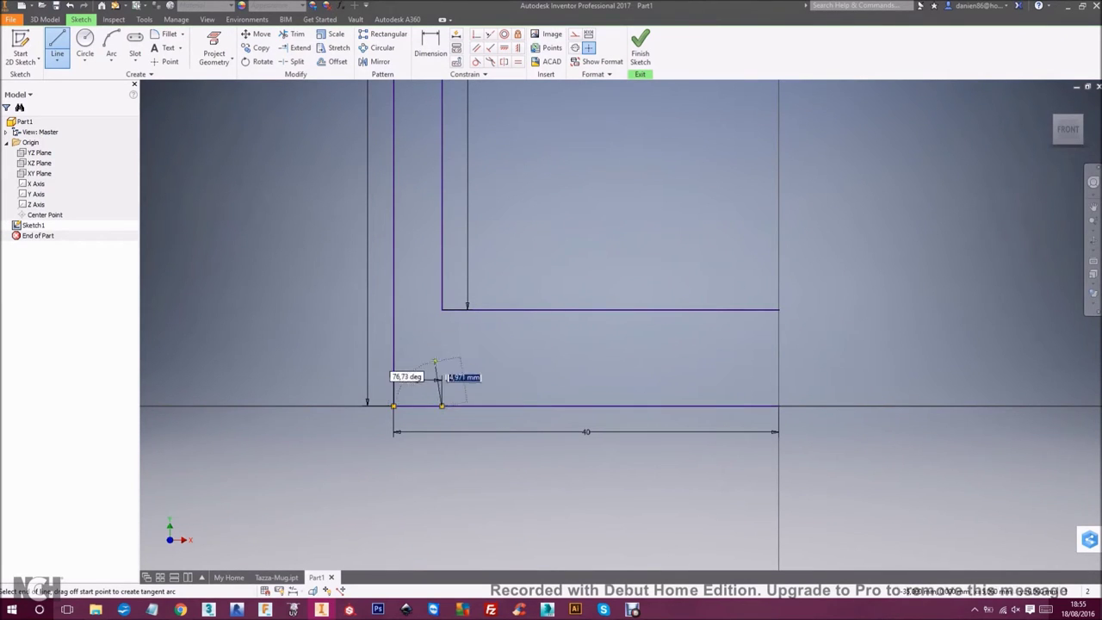
{"action": "type", "text": "2,5"}
{"action": "key", "text": "Return"}
{"action": "left_click", "coordinate": [778, 382]}
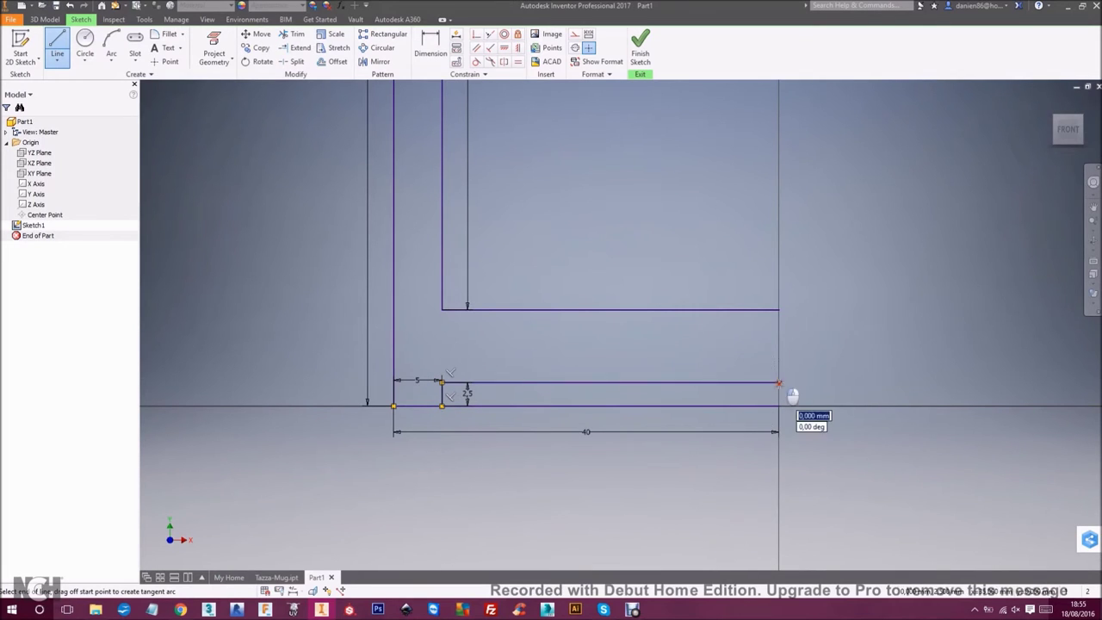
{"action": "left_click", "coordinate": [779, 310]}
Delete the original 40 mm base line beneath the recess
{"action": "key", "text": "Escape"}
{"action": "left_click", "coordinate": [582, 406]}
{"action": "key", "text": "Delete"}
{"action": "scroll", "coordinate": [597, 303], "scroll_direction": "down", "scroll_amount": 2}
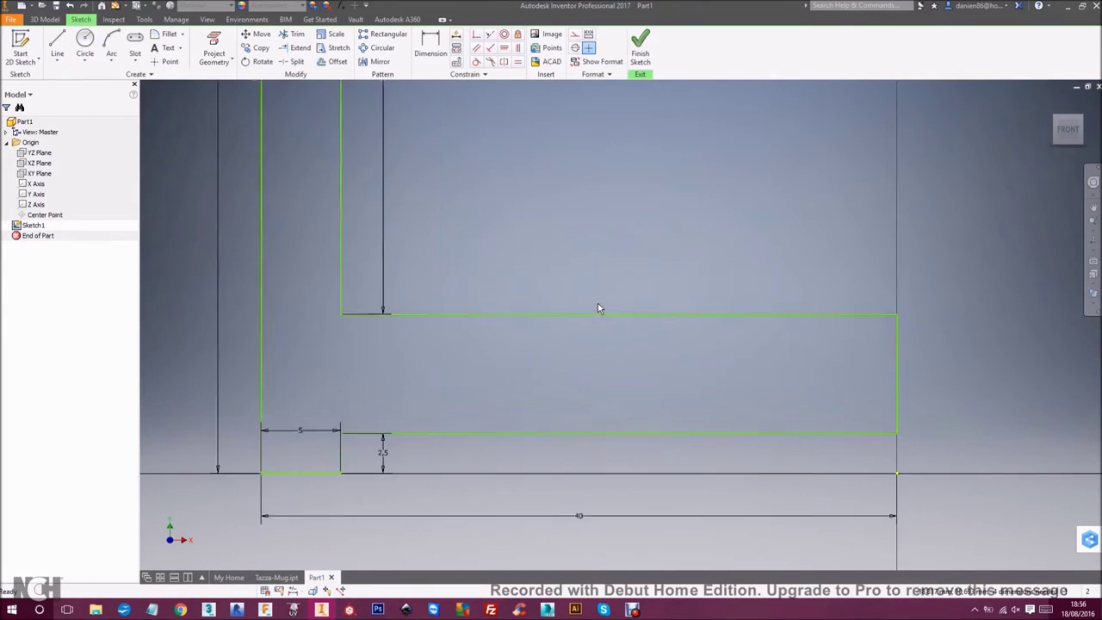
Draw a vertical line along the Y axis from inside the cup to above the profile's upper edge
{"action": "scroll", "coordinate": [598, 303], "scroll_direction": "up", "scroll_amount": 4}
{"action": "middle_click_drag", "start_coordinate": [730, 123], "coordinate": [578, 379]}
{"action": "right_click", "coordinate": [592, 219]}
{"action": "left_click", "coordinate": [594, 182]}
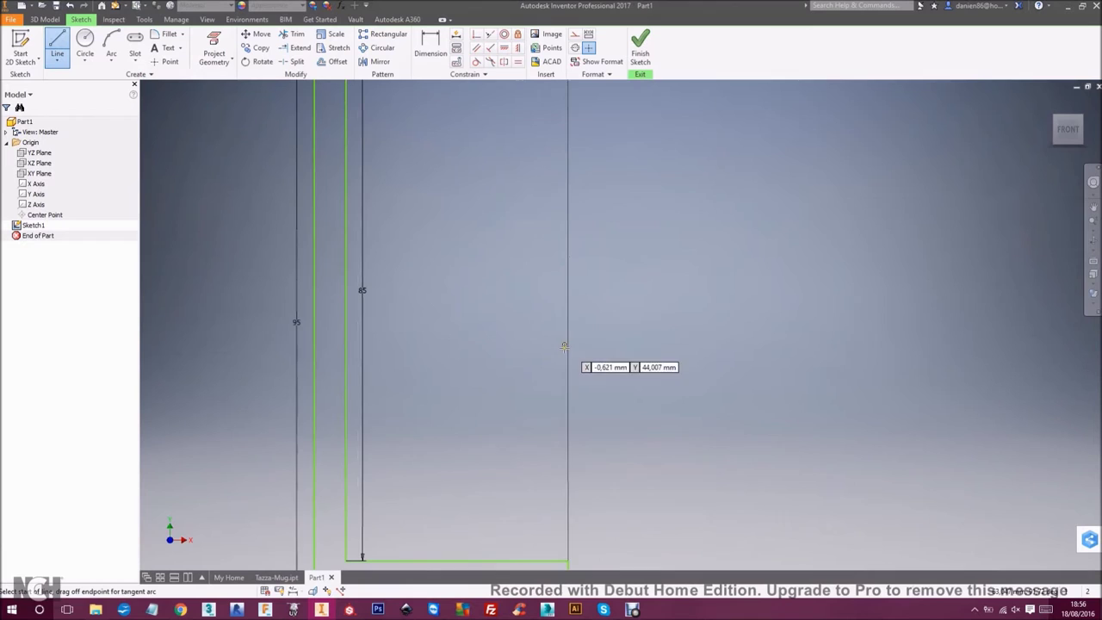
{"action": "left_click", "coordinate": [567, 485]}
{"action": "middle_click_drag", "start_coordinate": [553, 160], "coordinate": [533, 438]}
{"action": "left_click", "coordinate": [548, 243]}
{"action": "right_click", "coordinate": [636, 222]}
{"action": "left_click", "coordinate": [679, 223]}
Convert the vertical axis line to a centerline and finish the sketch
{"action": "left_click", "coordinate": [548, 284]}
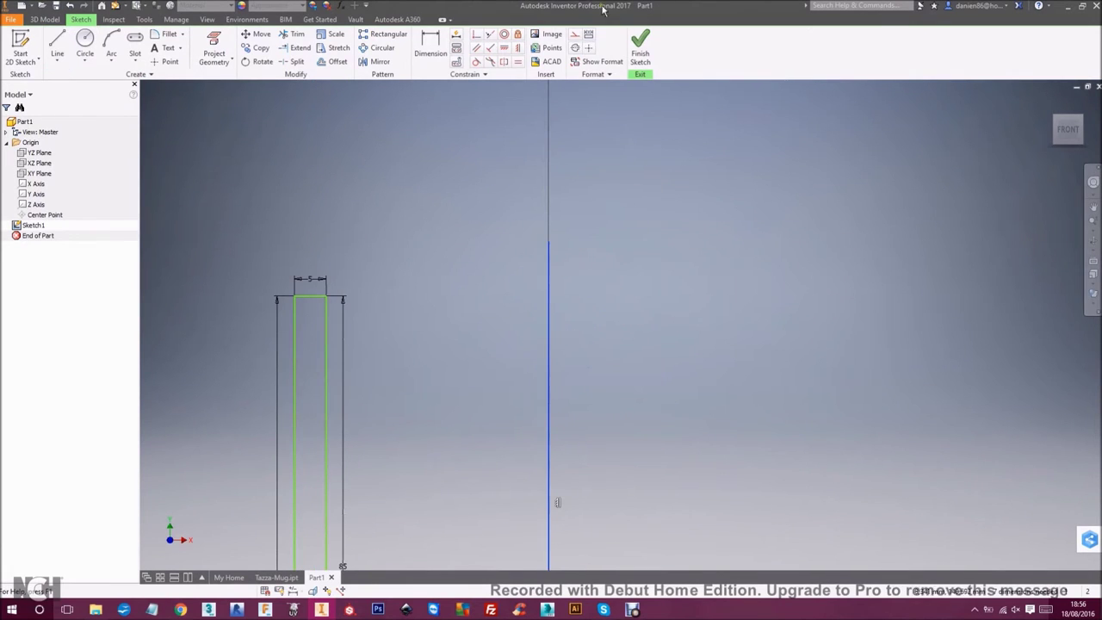
{"action": "left_click", "coordinate": [575, 47]}
{"action": "middle_click_drag", "start_coordinate": [464, 326], "coordinate": [519, 241]}
{"action": "left_click", "coordinate": [519, 241]}
{"action": "middle_click_drag", "start_coordinate": [934, 161], "coordinate": [963, 122]}
{"action": "scroll", "coordinate": [861, 121], "scroll_direction": "down", "scroll_amount": 2}
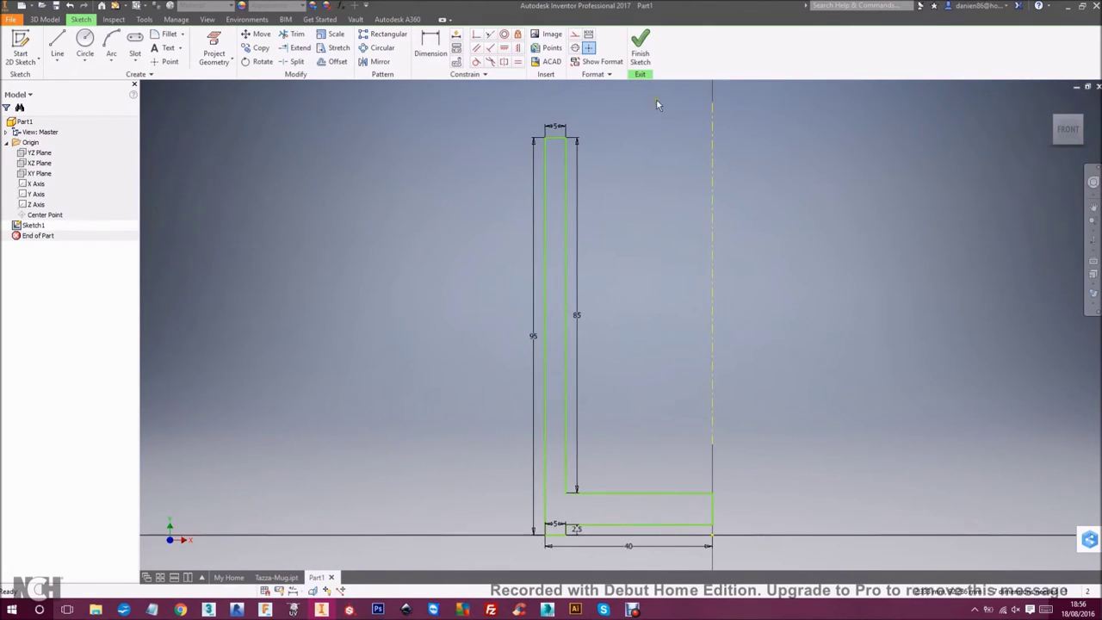
{"action": "left_click", "coordinate": [639, 44]}
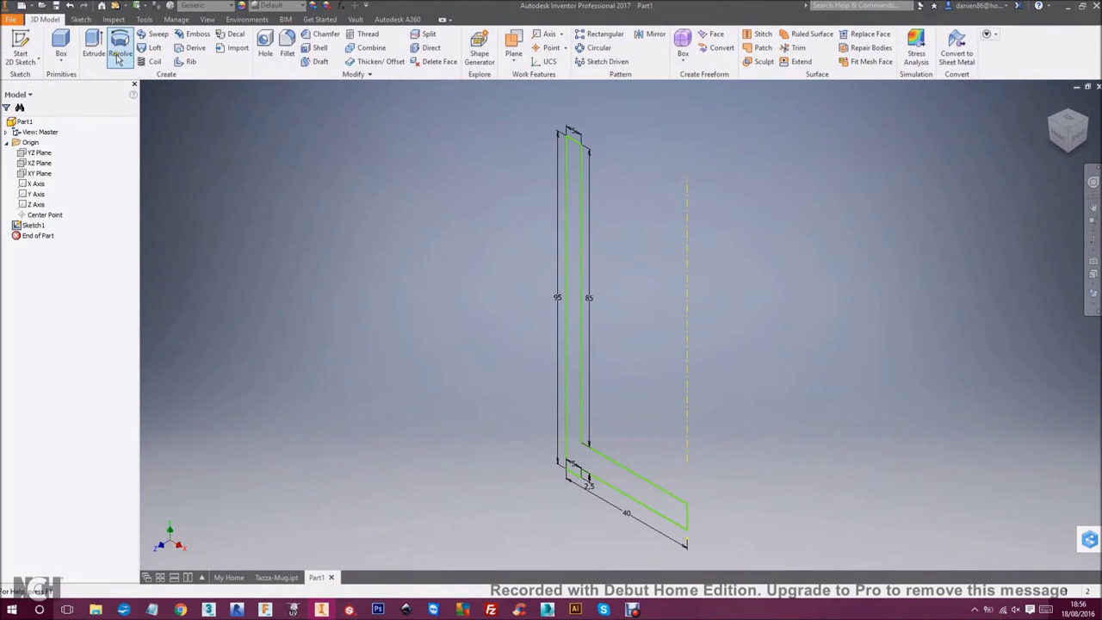
Revolve the wall profile as a solid around the centerline with Full extents
{"action": "left_click", "coordinate": [121, 54]}
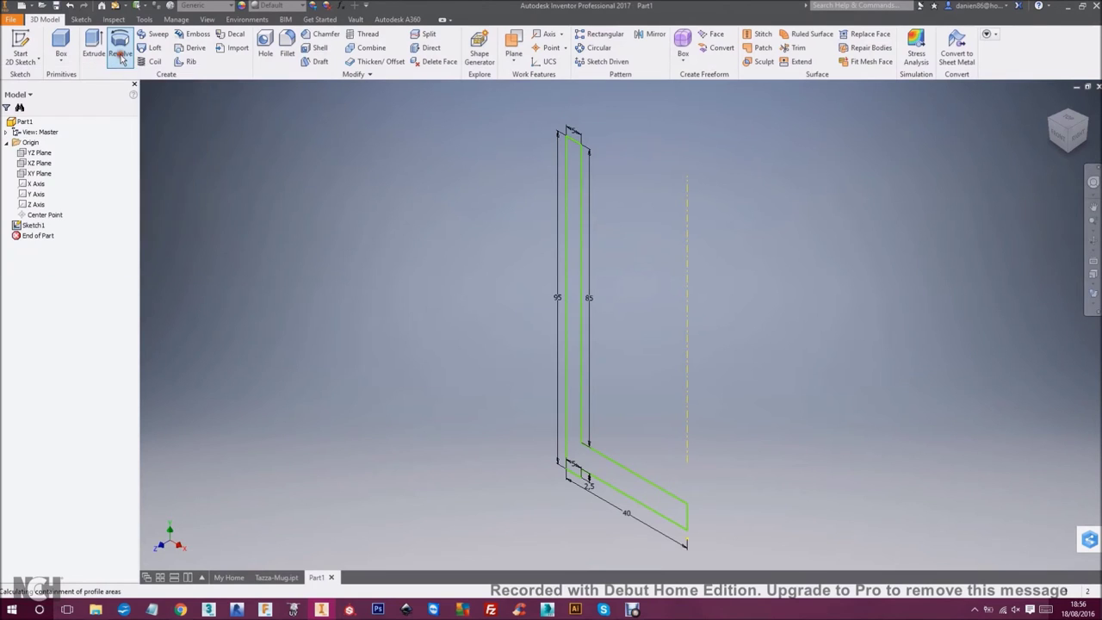
{"action": "middle_click_drag", "start_coordinate": [664, 357], "coordinate": [686, 299]}
{"action": "middle_click_drag", "start_coordinate": [748, 389], "coordinate": [939, 196], "text": "shift"}
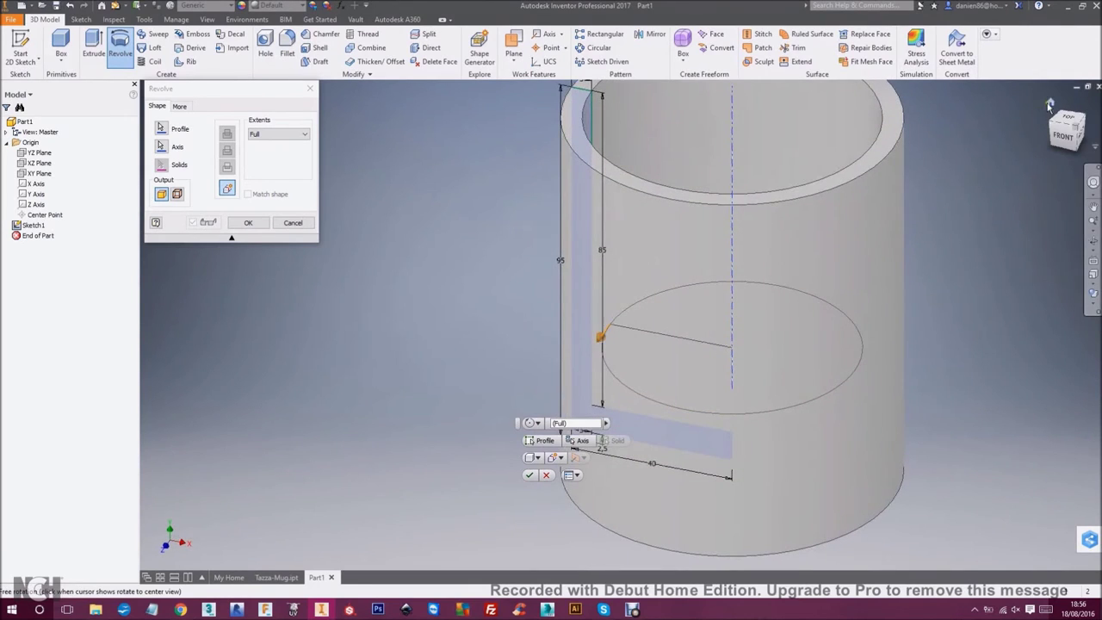
{"action": "left_click", "coordinate": [1050, 107]}
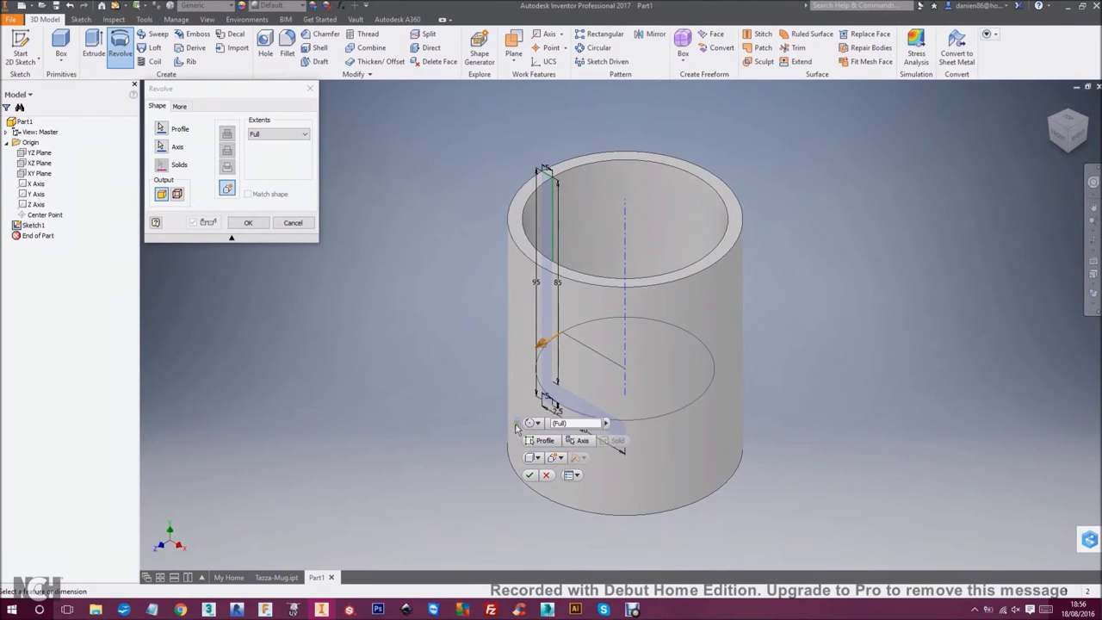
{"action": "left_click_drag", "start_coordinate": [516, 426], "coordinate": [197, 269]}
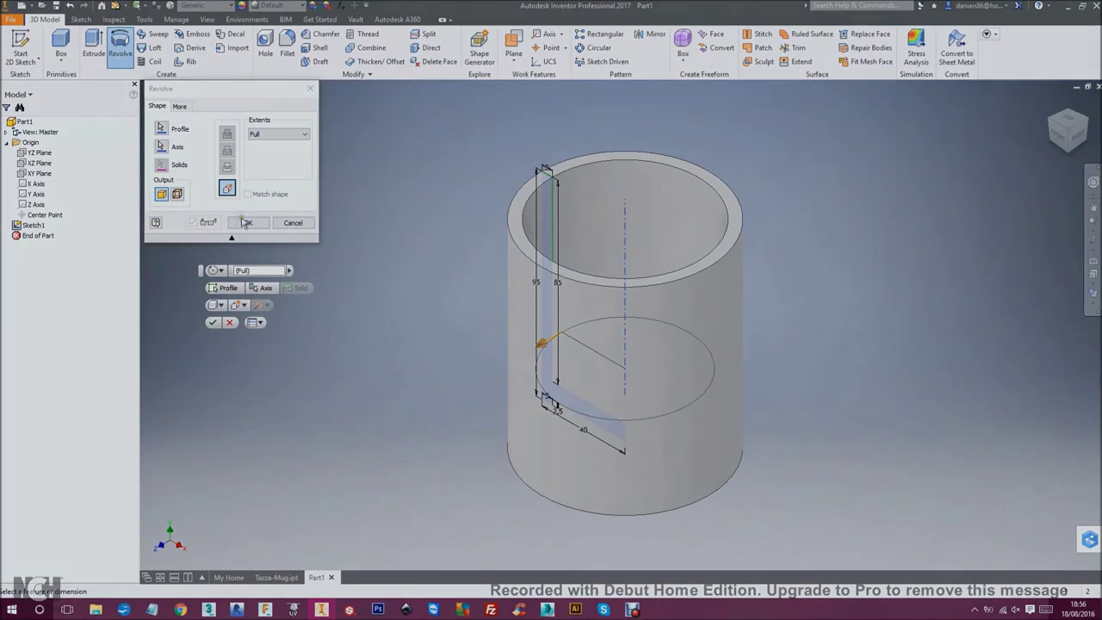
{"action": "left_click", "coordinate": [248, 222]}
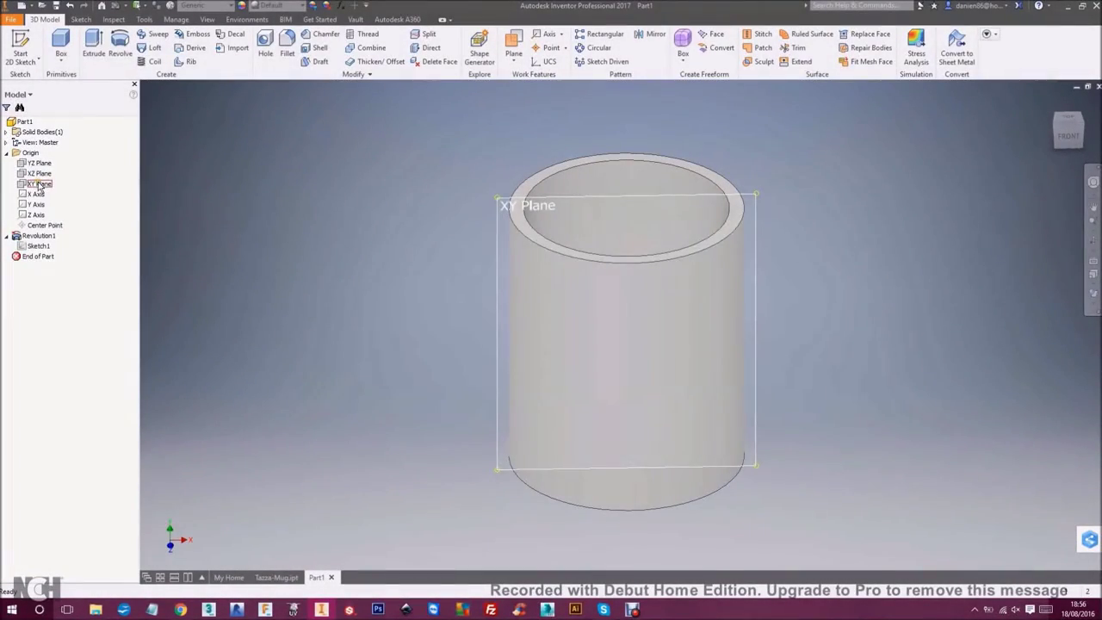
Sketch the handle path on the XY plane as a D-shaped control vertex spline starting and ending inside the mug's wall
{"action": "left_click", "coordinate": [38, 183]}
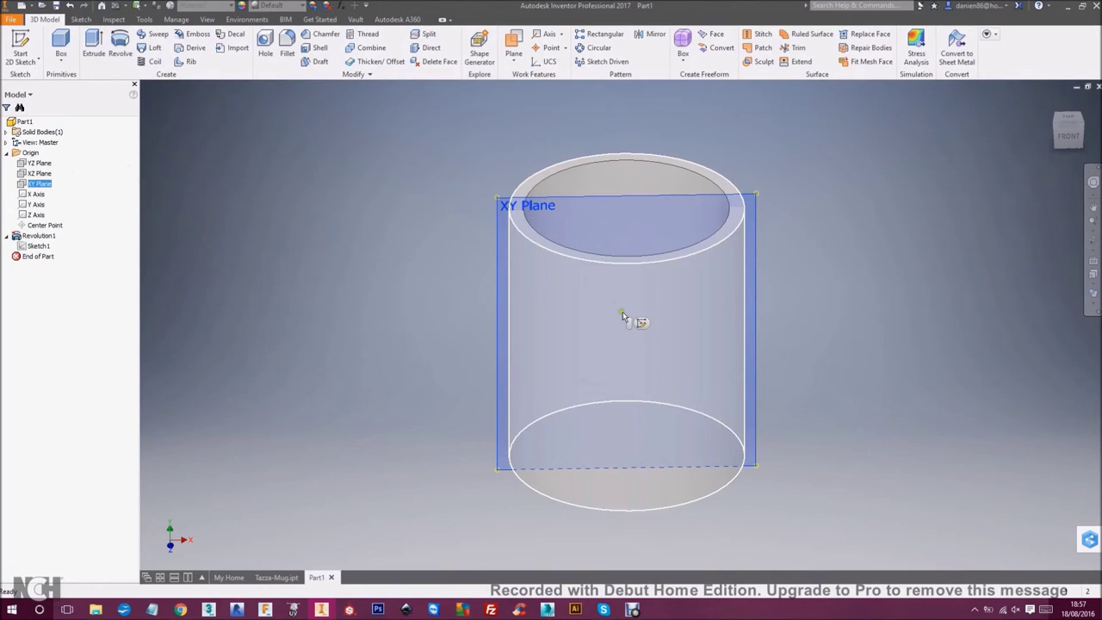
{"action": "key", "text": "s"}
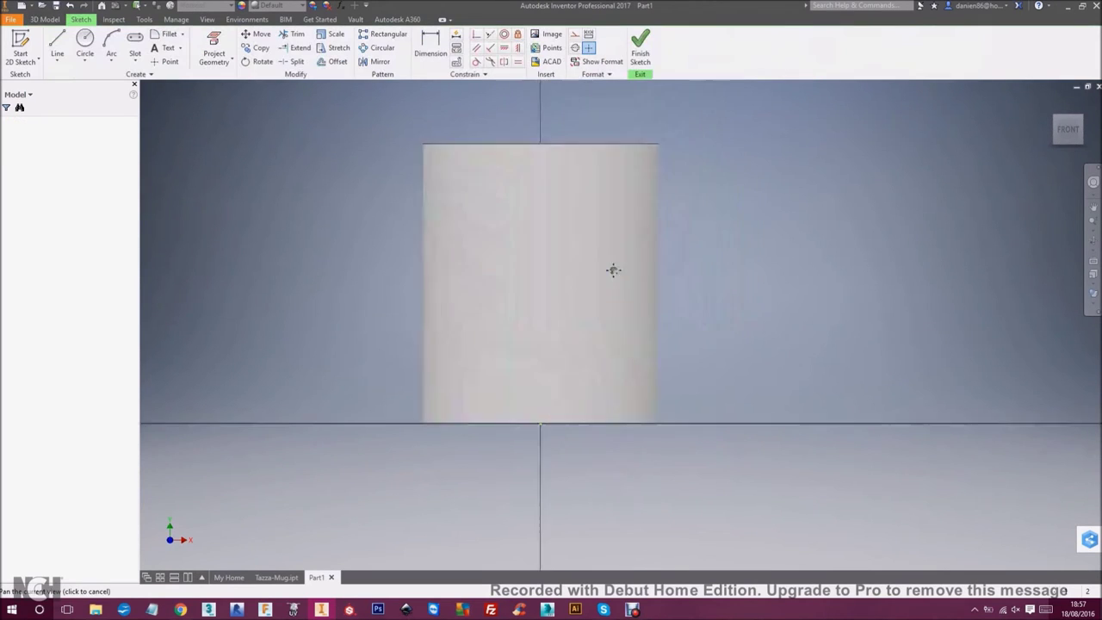
{"action": "left_click", "coordinate": [57, 62]}
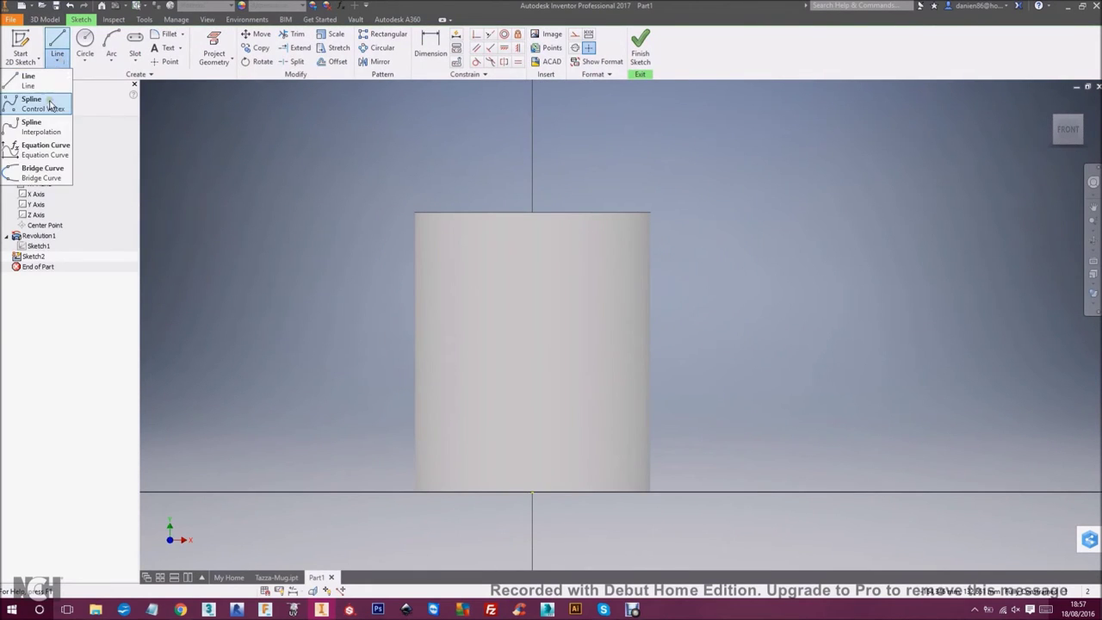
{"action": "left_click", "coordinate": [47, 105]}
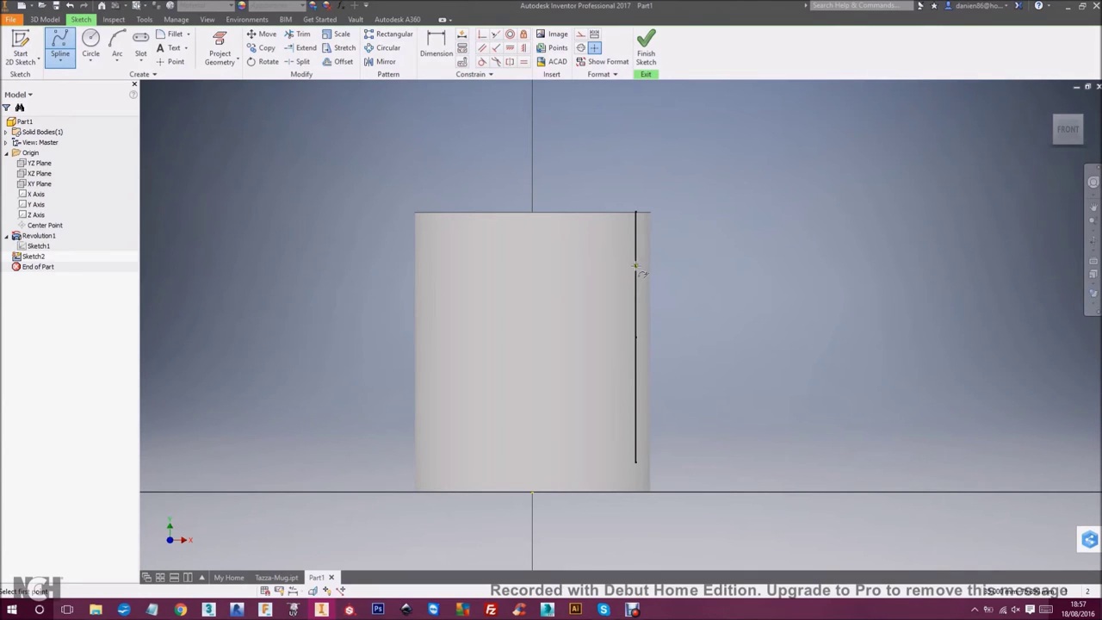
{"action": "left_click", "coordinate": [684, 245]}
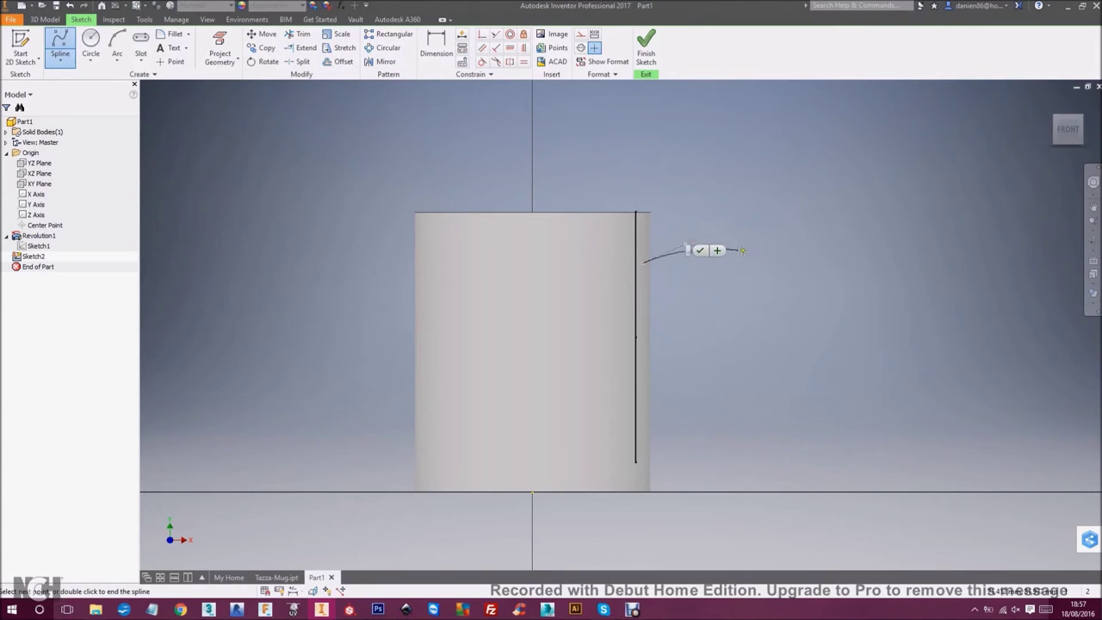
{"action": "left_click", "coordinate": [742, 255]}
{"action": "left_click", "coordinate": [741, 377]}
{"action": "left_click", "coordinate": [717, 416]}
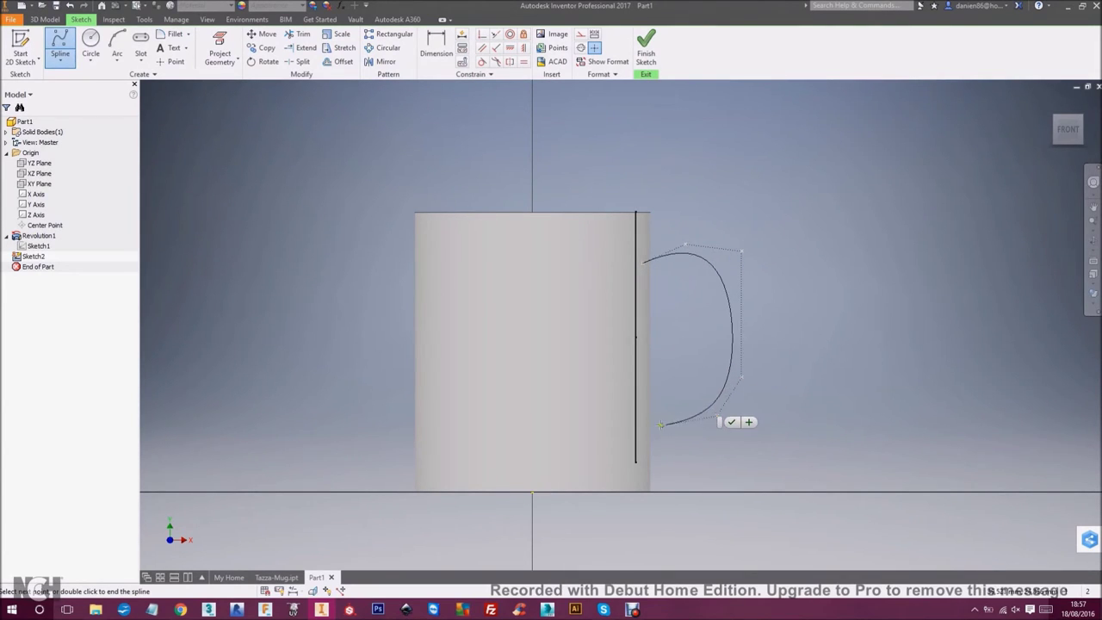
{"action": "left_click", "coordinate": [674, 428]}
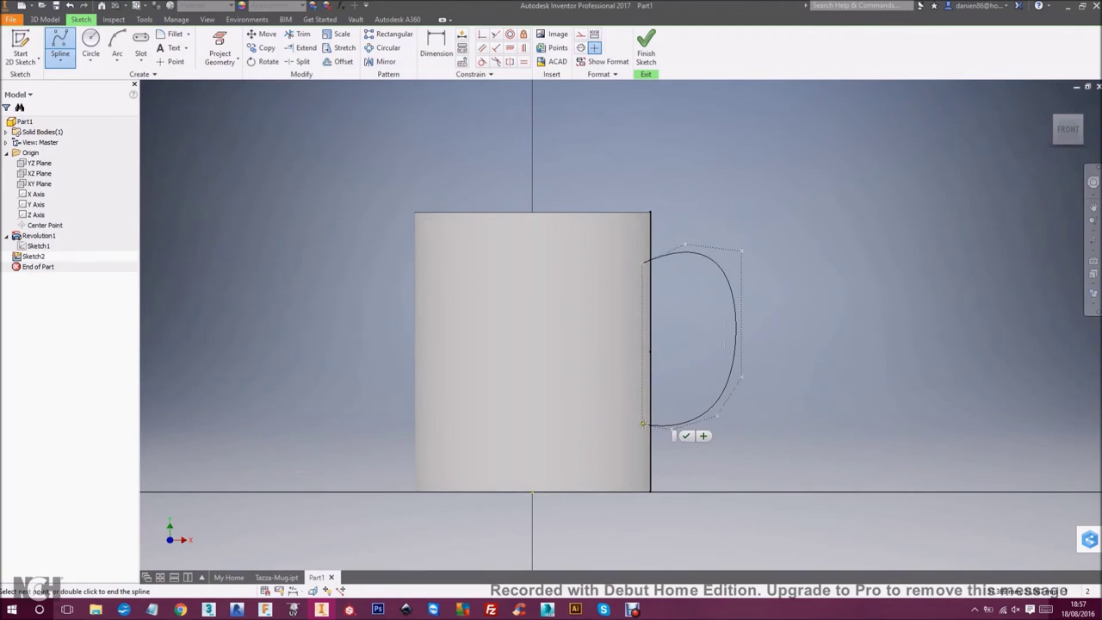
{"action": "left_click", "coordinate": [685, 436]}
{"action": "left_click", "coordinate": [645, 47]}
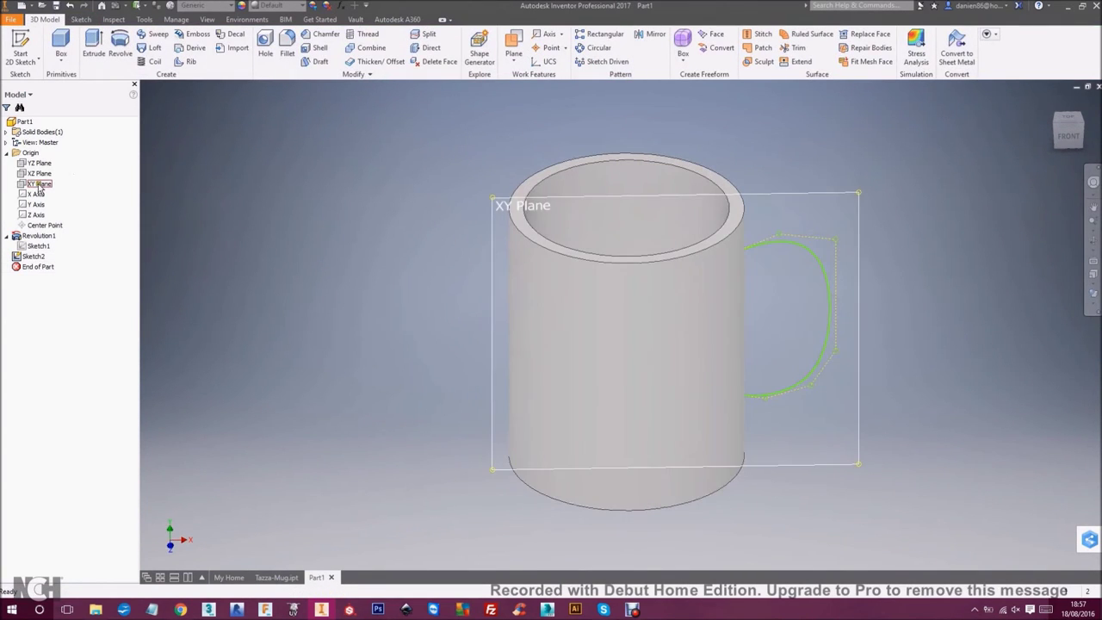
Create a work plane offset 45 mm above the XZ plane, crossing the middle of the handle path
{"action": "left_click", "coordinate": [686, 445]}
{"action": "left_click", "coordinate": [510, 43]}
{"action": "left_click_drag", "start_coordinate": [821, 479], "coordinate": [856, 344]}
{"action": "middle_click_drag", "start_coordinate": [767, 322], "coordinate": [769, 315], "text": "shift"}
{"action": "type", "text": "45"}
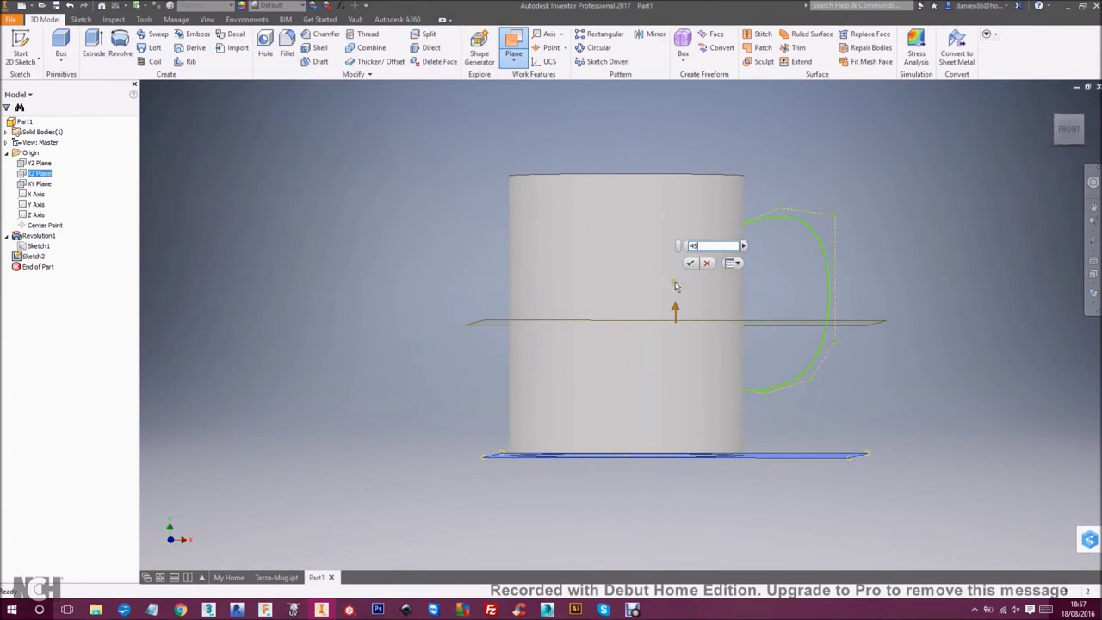
{"action": "left_click", "coordinate": [690, 263]}
Start a sketch on the offset work plane and project the handle spline into it as a construction line
{"action": "left_click", "coordinate": [807, 307]}
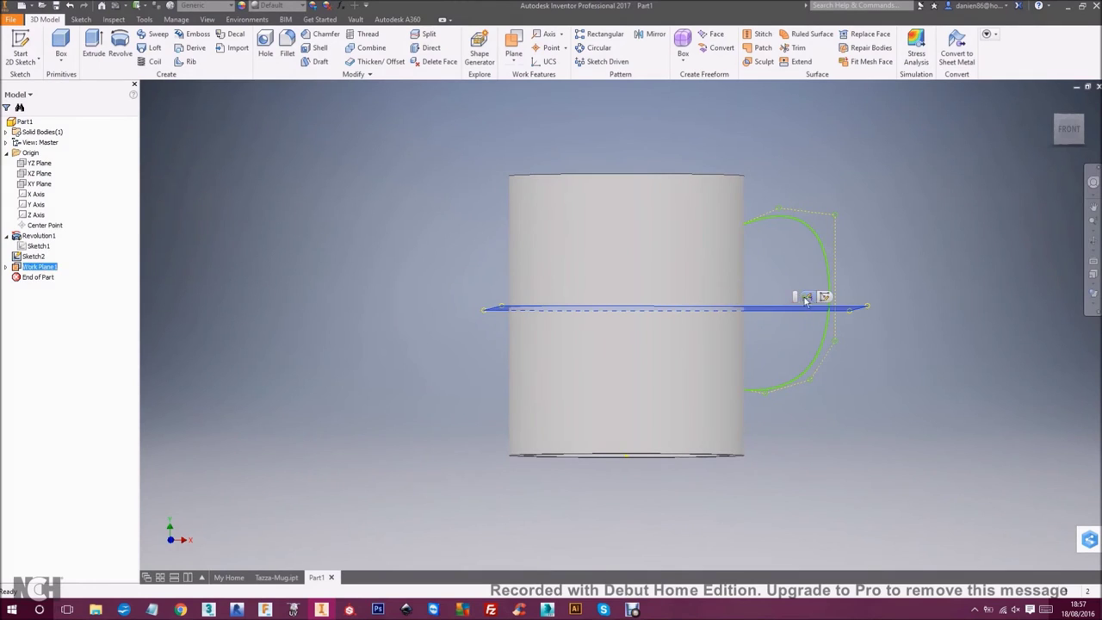
{"action": "left_click", "coordinate": [816, 297]}
{"action": "scroll", "coordinate": [710, 309], "scroll_direction": "up", "scroll_amount": 5}
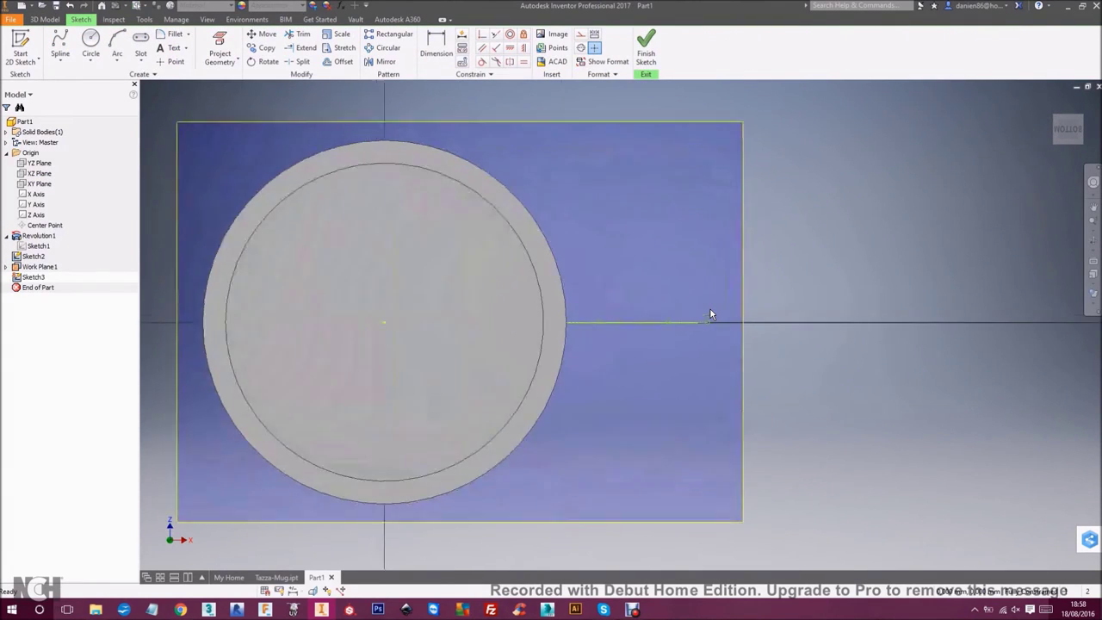
{"action": "key", "text": "F2"}
{"action": "middle_click_drag", "start_coordinate": [631, 356], "coordinate": [645, 343], "text": "shift"}
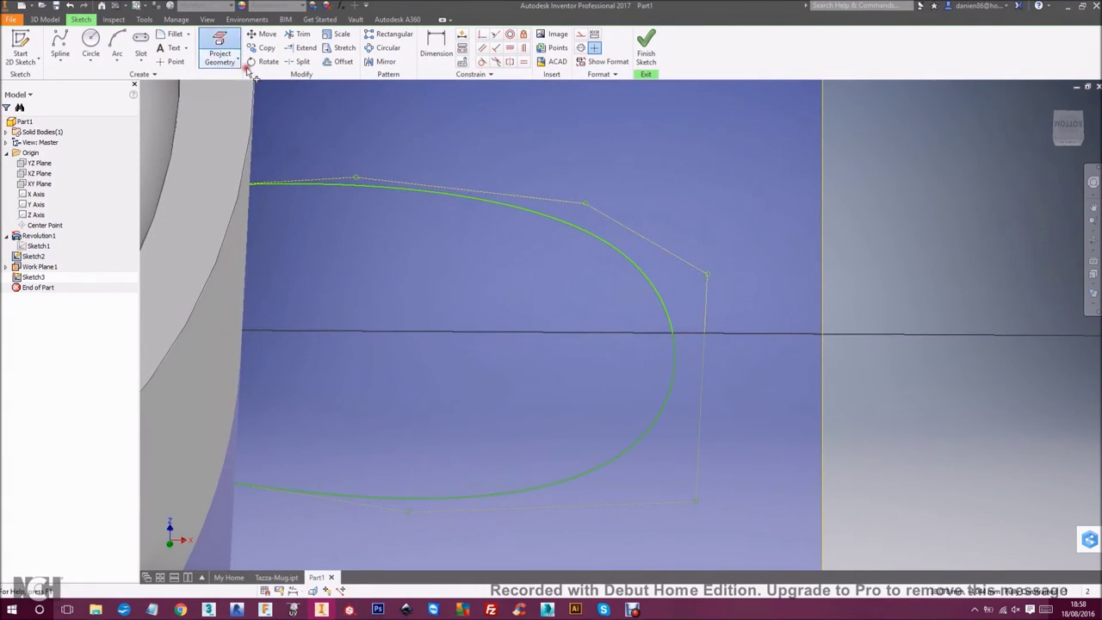
{"action": "left_click", "coordinate": [225, 57]}
{"action": "left_click", "coordinate": [658, 303]}
{"action": "middle_click_drag", "start_coordinate": [557, 276], "coordinate": [527, 273]}
{"action": "left_click_drag", "start_coordinate": [527, 274], "coordinate": [508, 337]}
{"action": "right_click", "coordinate": [531, 320]}
{"action": "left_click", "coordinate": [585, 319]}
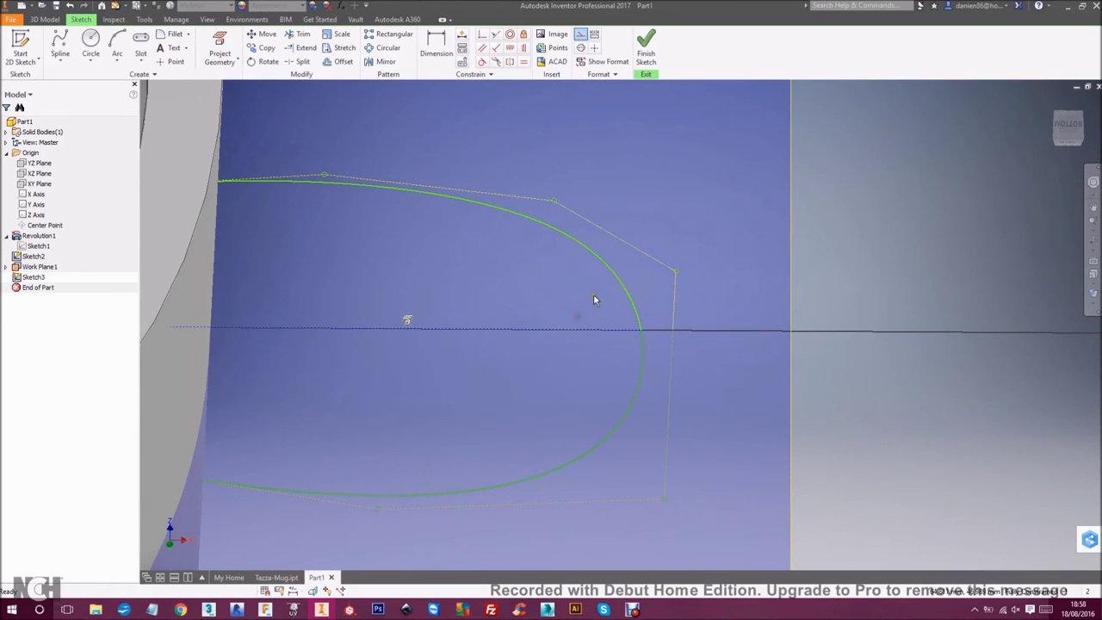
{"action": "middle_click_drag", "start_coordinate": [593, 294], "coordinate": [578, 286]}
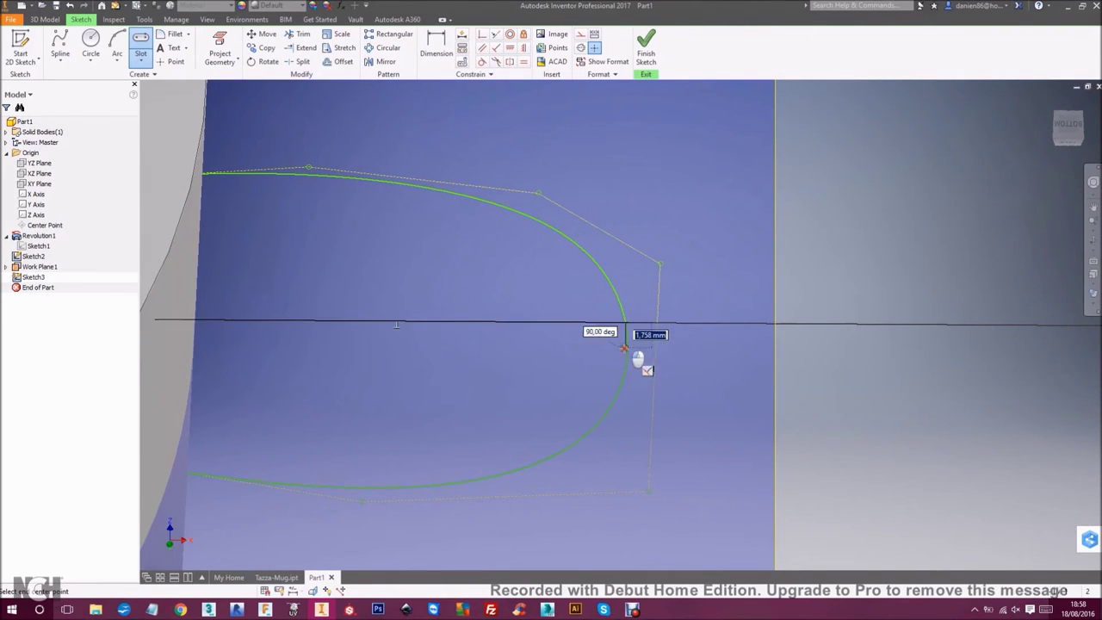
Draw a center point slot at the handle path's outermost point, perpendicular to the projected line, with 5 mm to the arc center and 7 mm width
{"action": "left_click", "coordinate": [625, 321]}
{"action": "key", "text": "Escape"}
{"action": "left_click", "coordinate": [1067, 128]}
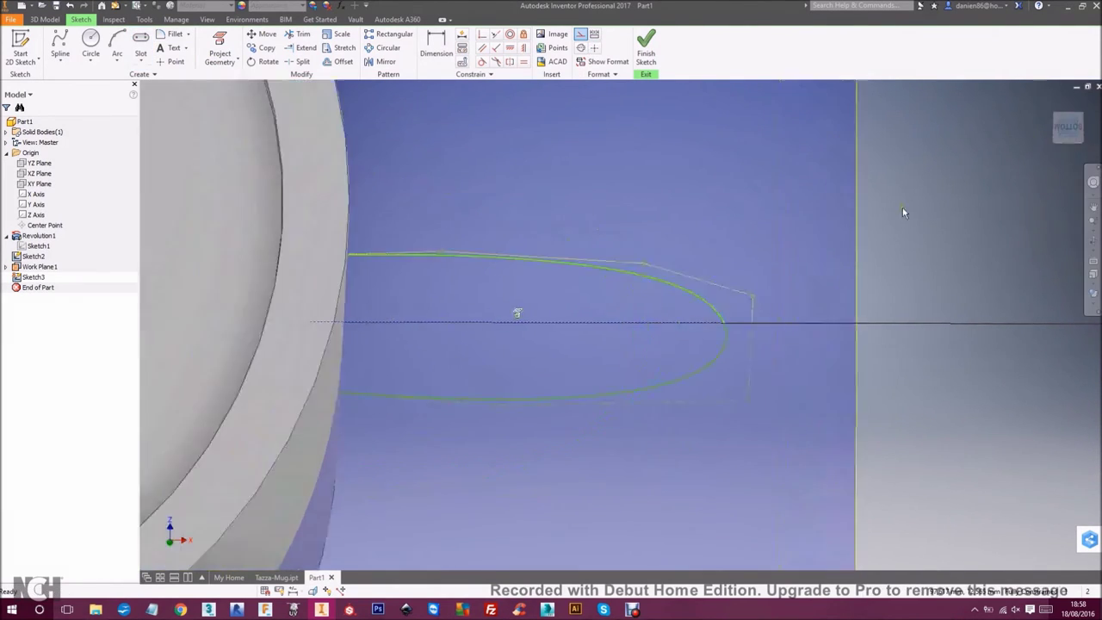
{"action": "left_click", "coordinate": [142, 55]}
{"action": "left_click", "coordinate": [124, 175]}
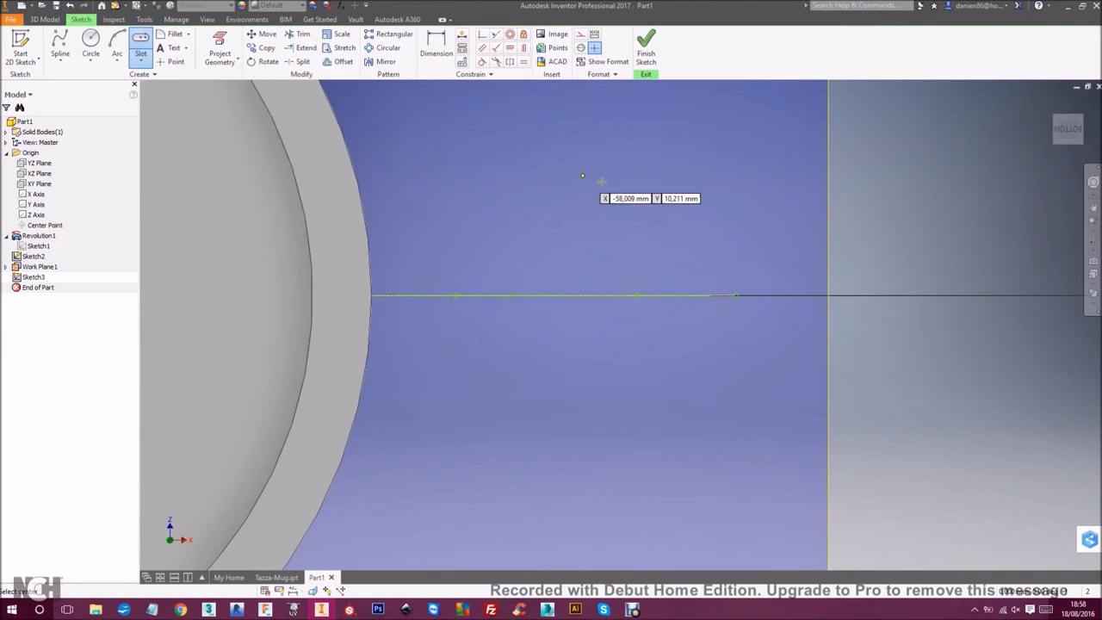
{"action": "left_click", "coordinate": [708, 296]}
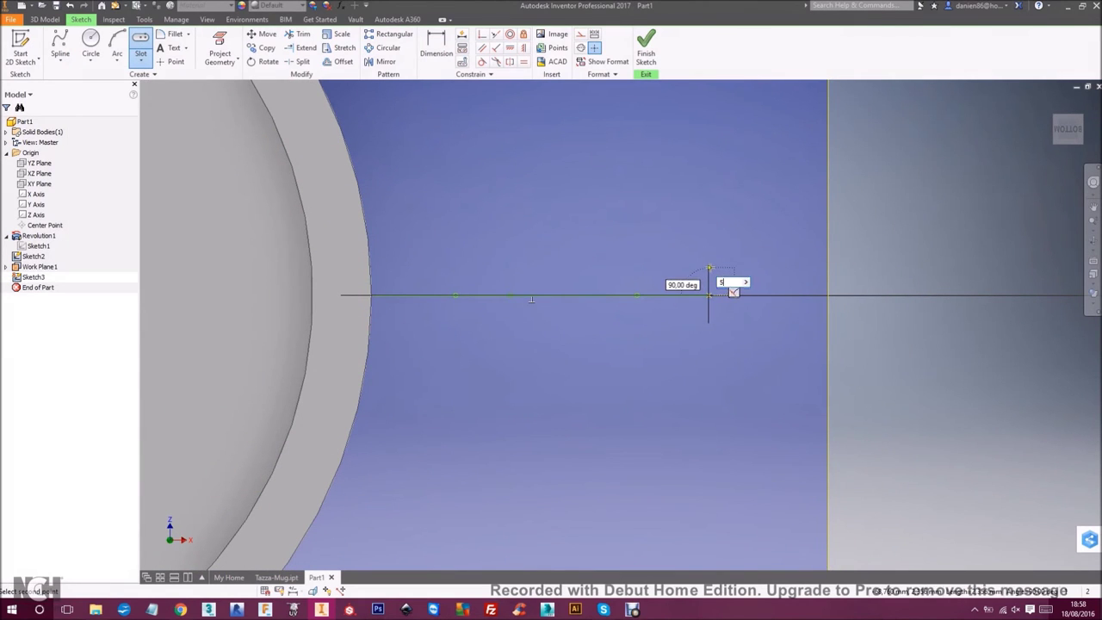
{"action": "key", "text": "Return"}
{"action": "type", "text": "7"}
{"action": "key", "text": "Return"}
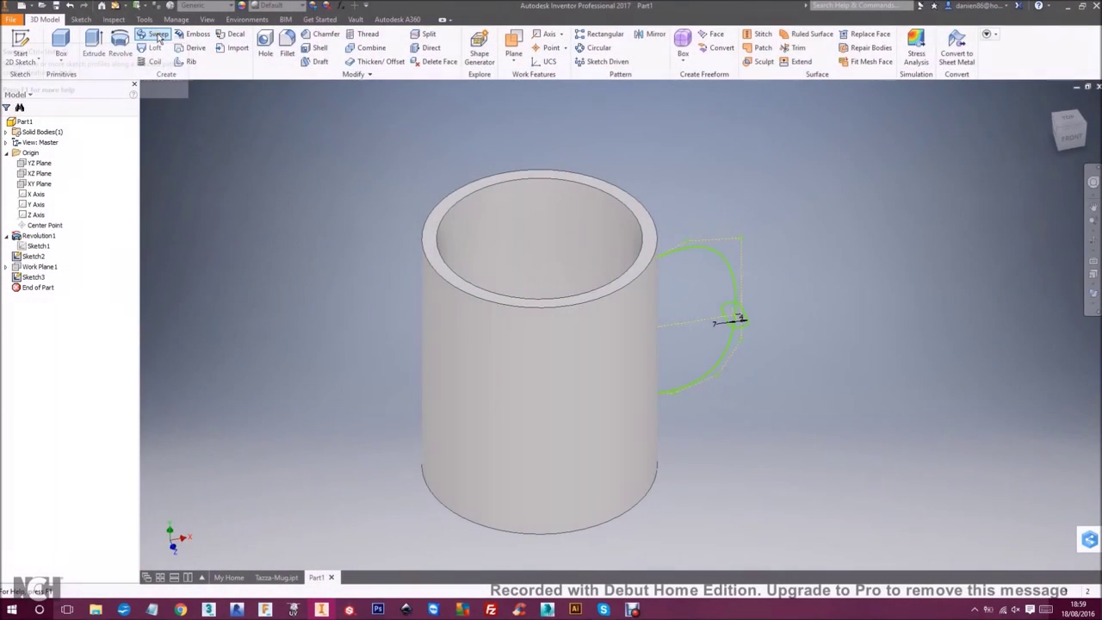
Sweep the slot profile along the handle spline as a joined solid, using Path orientation without taper or twist
{"action": "left_click", "coordinate": [159, 36]}
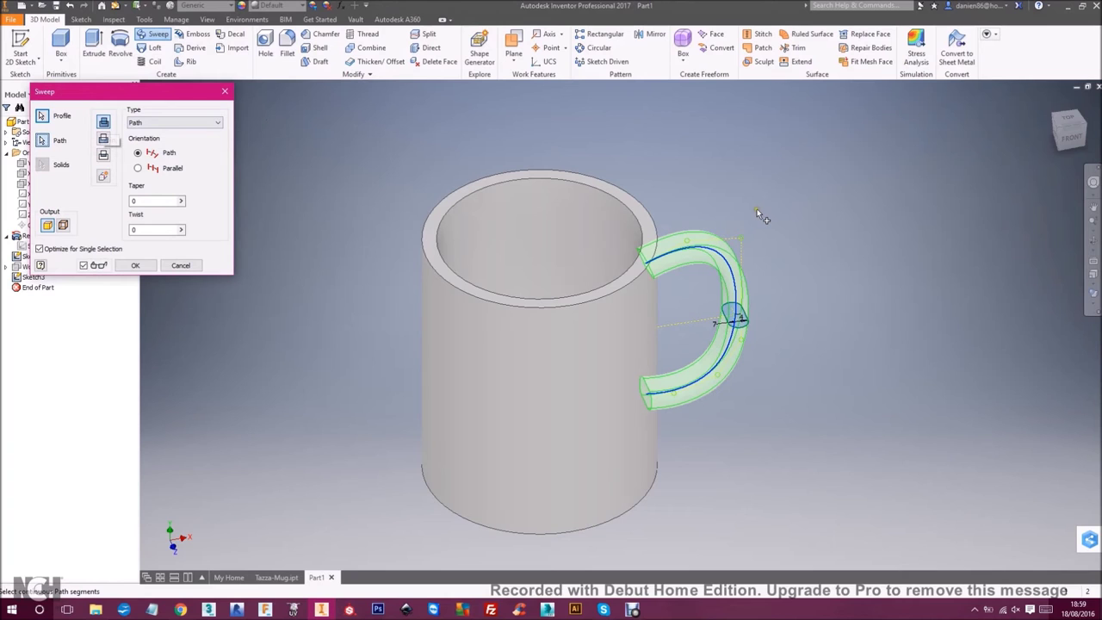
{"action": "middle_click_drag", "start_coordinate": [872, 320], "coordinate": [833, 326], "text": "shift"}
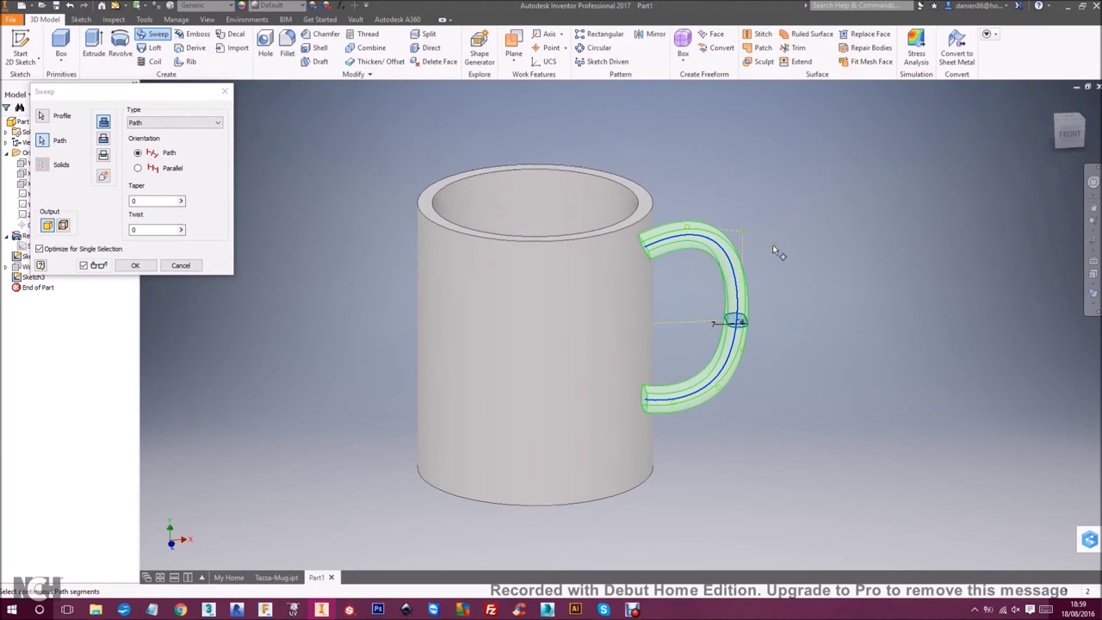
{"action": "left_click", "coordinate": [135, 265]}
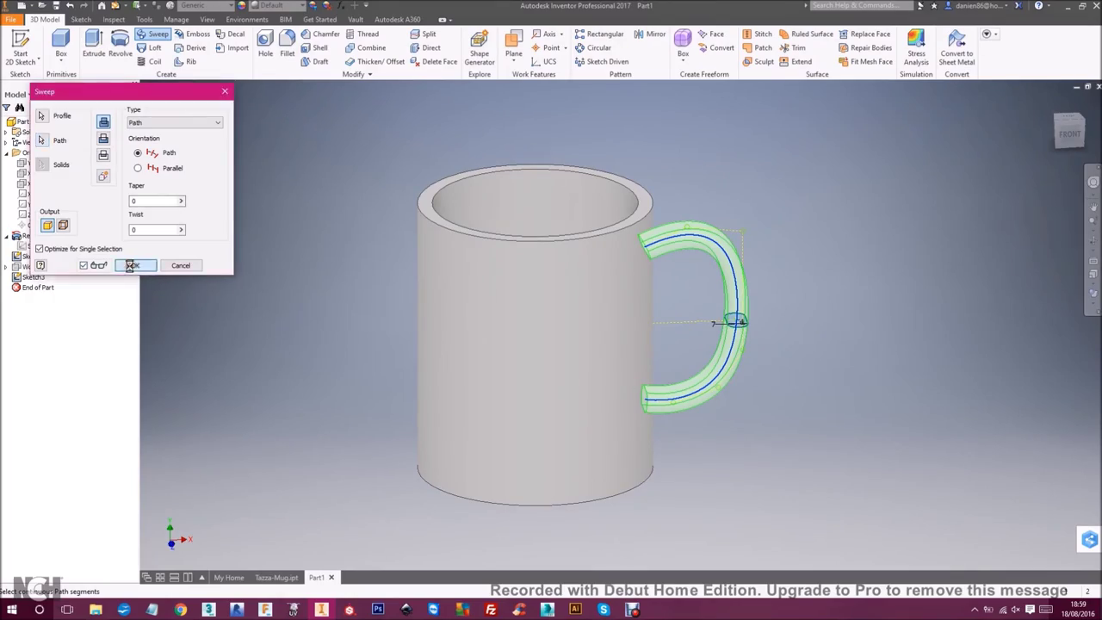
Apply a full round fillet to the mug's rim between the inner and outer wall faces
{"action": "middle_click_drag", "start_coordinate": [656, 277], "coordinate": [836, 327], "text": "shift"}
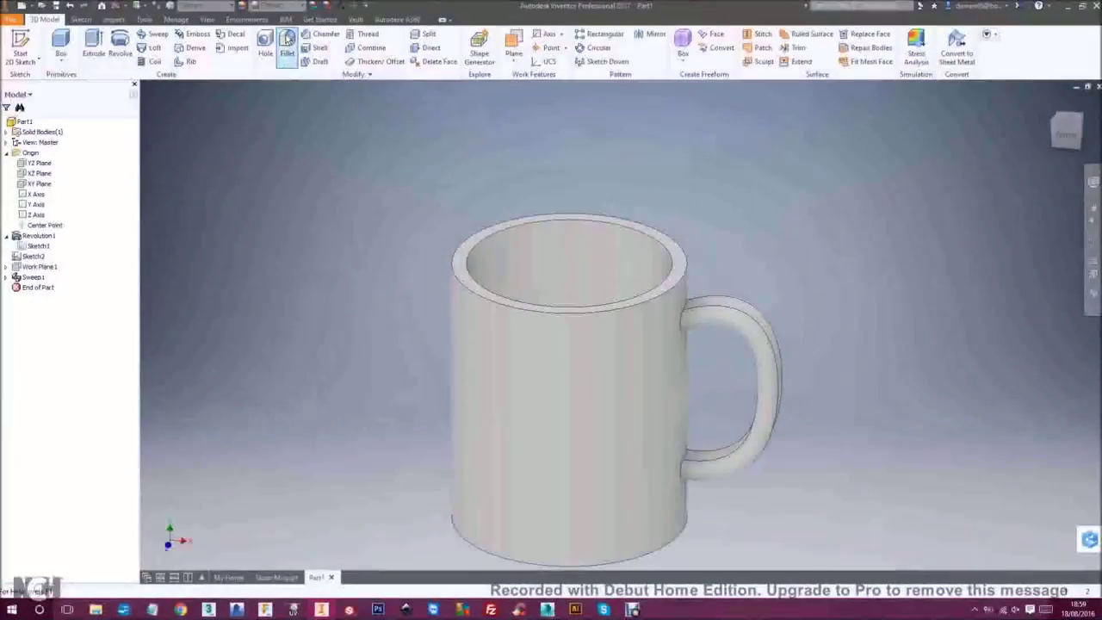
{"action": "left_click", "coordinate": [289, 47]}
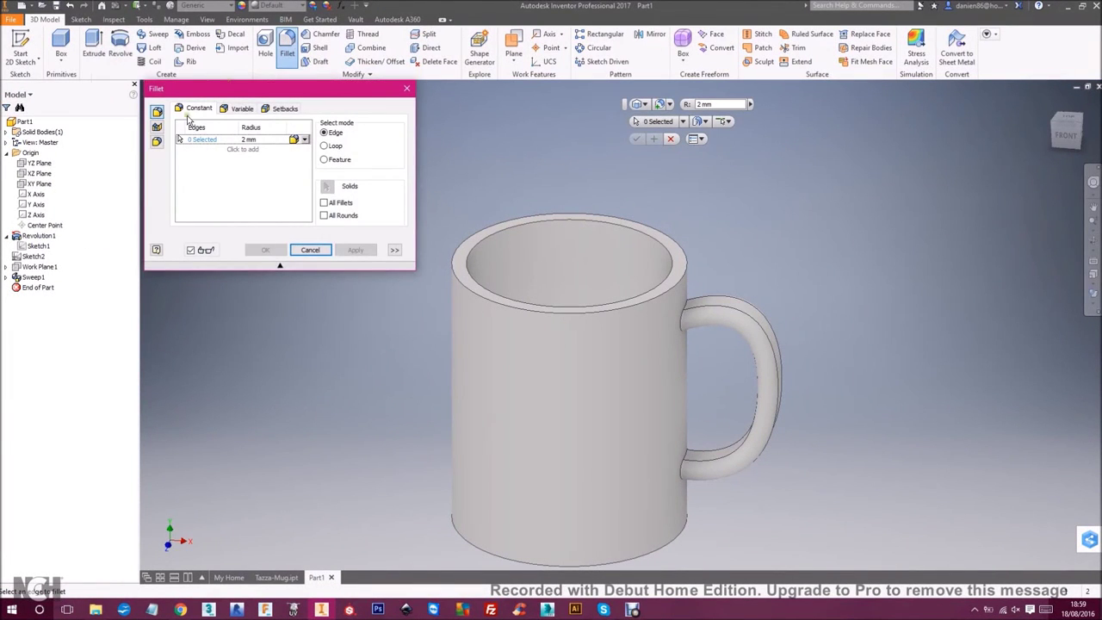
{"action": "left_click", "coordinate": [156, 142]}
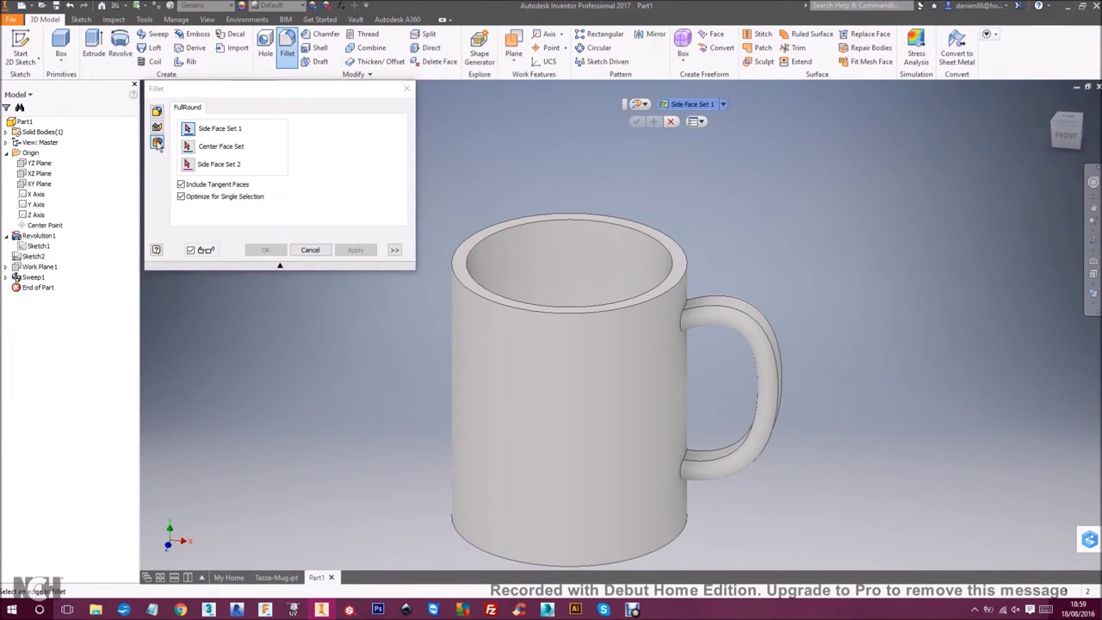
{"action": "left_click", "coordinate": [540, 256]}
{"action": "left_click", "coordinate": [454, 322]}
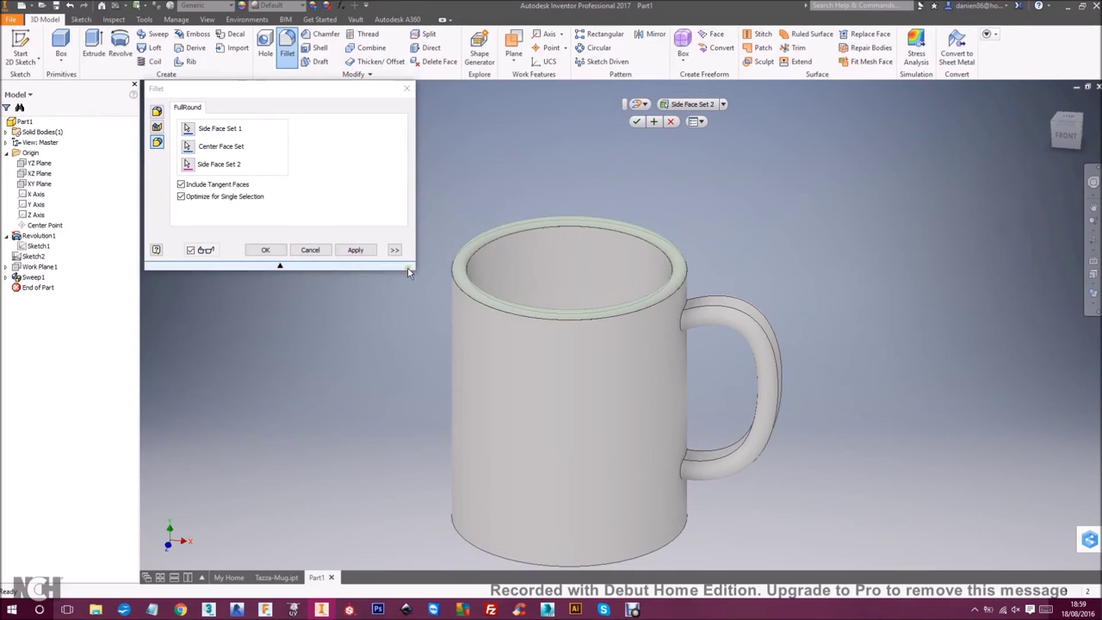
{"action": "left_click", "coordinate": [344, 250]}
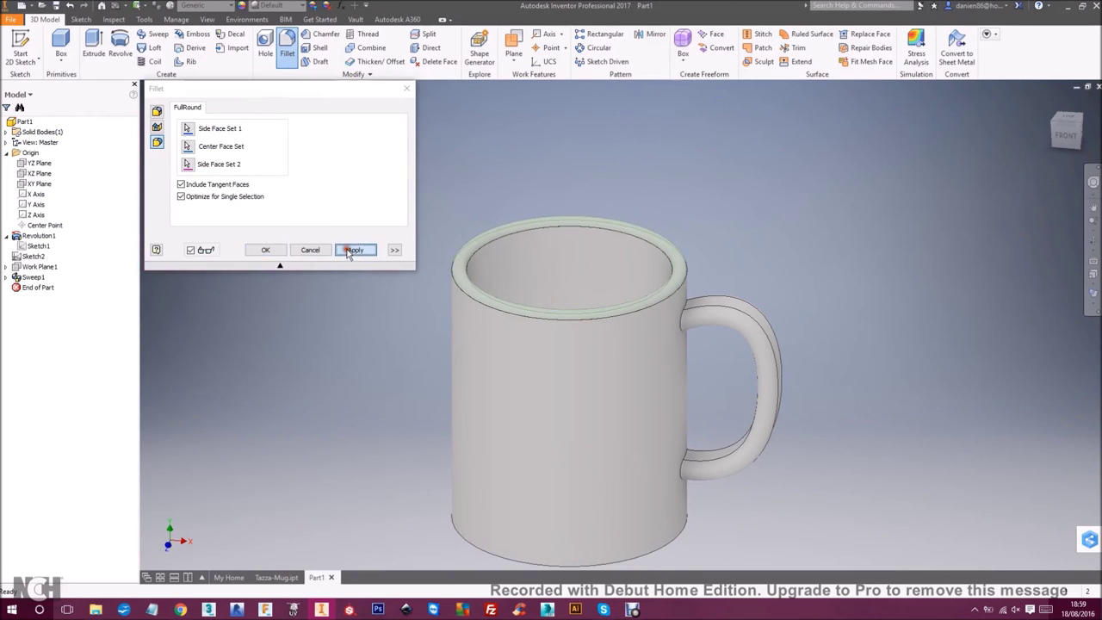
Add constant 2 mm fillets to the edges where the upper and lower handle ends meet the mug body
{"action": "left_click", "coordinate": [156, 111]}
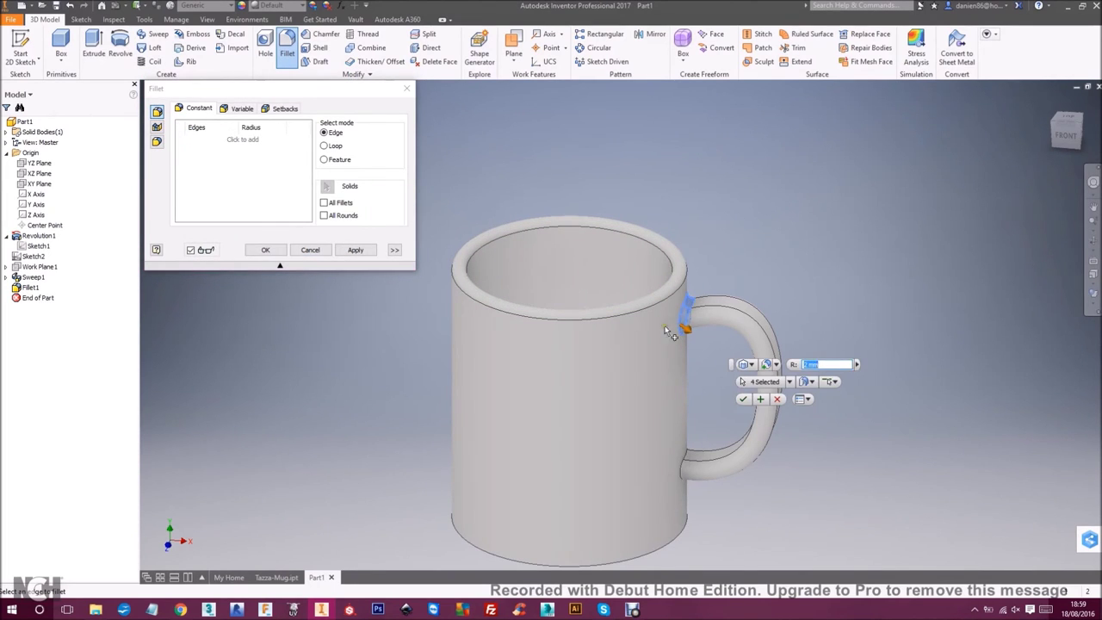
{"action": "mouse_move", "coordinate": [664, 329]}
{"action": "middle_mouse_down", "text": "shift"}
{"action": "mouse_move", "coordinate": [637, 333]}
{"action": "mouse_move", "coordinate": [665, 331]}
{"action": "middle_mouse_up", "text": "shift"}
{"action": "left_click", "coordinate": [685, 452]}
{"action": "mouse_move", "coordinate": [684, 373]}
{"action": "middle_mouse_down", "text": "shift"}
{"action": "mouse_move", "coordinate": [569, 357]}
{"action": "mouse_move", "coordinate": [678, 377]}
{"action": "middle_mouse_up", "text": "shift"}
{"action": "left_click_drag", "start_coordinate": [852, 409], "coordinate": [795, 407]}
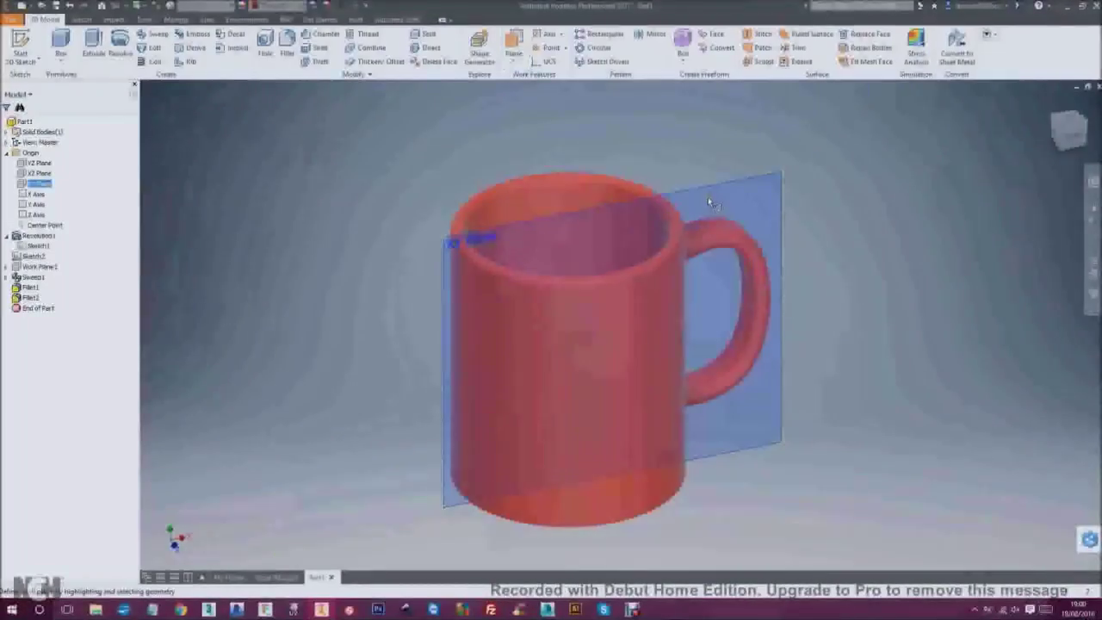
Create a work plane parallel to the XY plane, offset in front of the mug
{"action": "left_click_drag", "start_coordinate": [708, 197], "coordinate": [754, 312]}
{"action": "middle_click_drag", "start_coordinate": [837, 254], "coordinate": [804, 226], "text": "shift"}
{"action": "left_click", "coordinate": [735, 489]}
{"action": "middle_click_drag", "start_coordinate": [738, 312], "coordinate": [760, 342]}
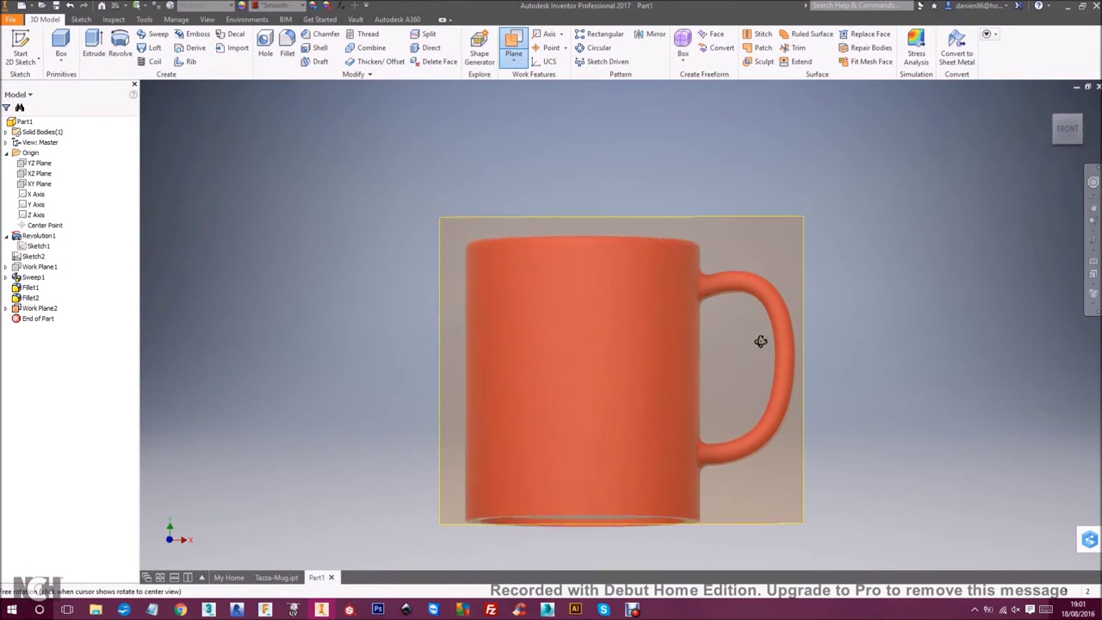
Insert the "animaatjes-keep..." image into a sketch on the front work plane and shrink it to fit the mug's height
{"action": "left_click", "coordinate": [811, 241]}
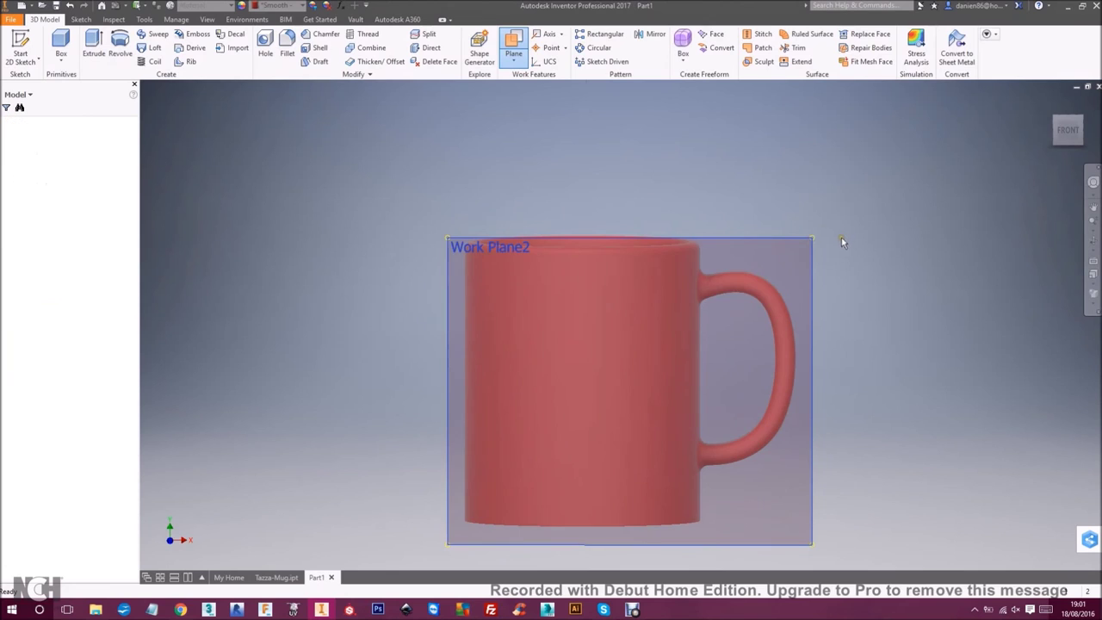
{"action": "key", "text": "s"}
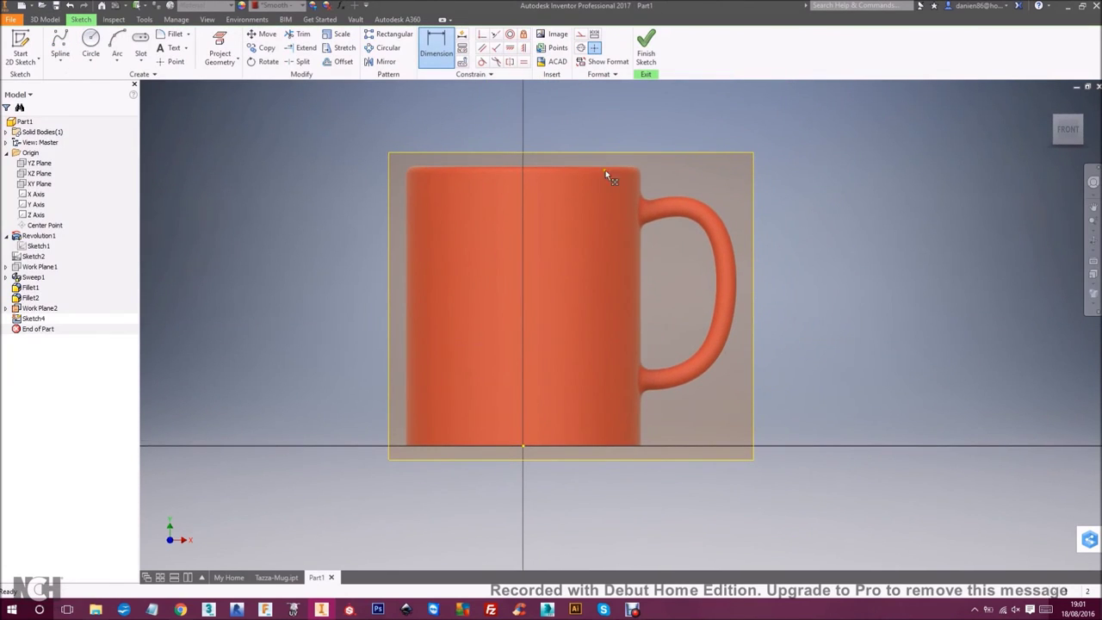
{"action": "left_click", "coordinate": [553, 36]}
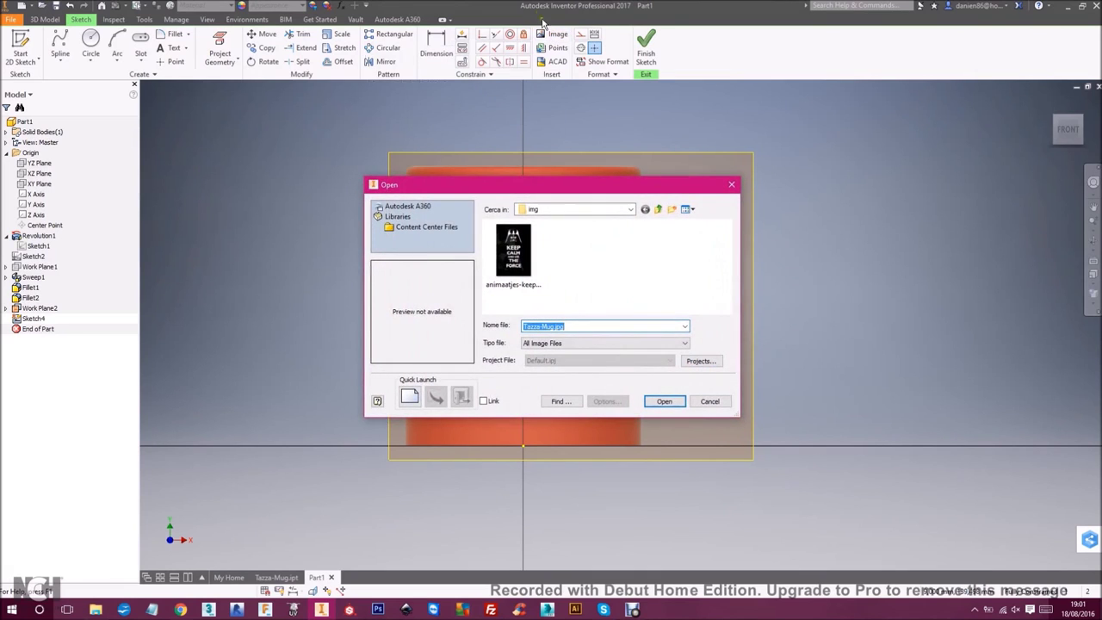
{"action": "left_click", "coordinate": [514, 252]}
{"action": "left_click", "coordinate": [660, 400]}
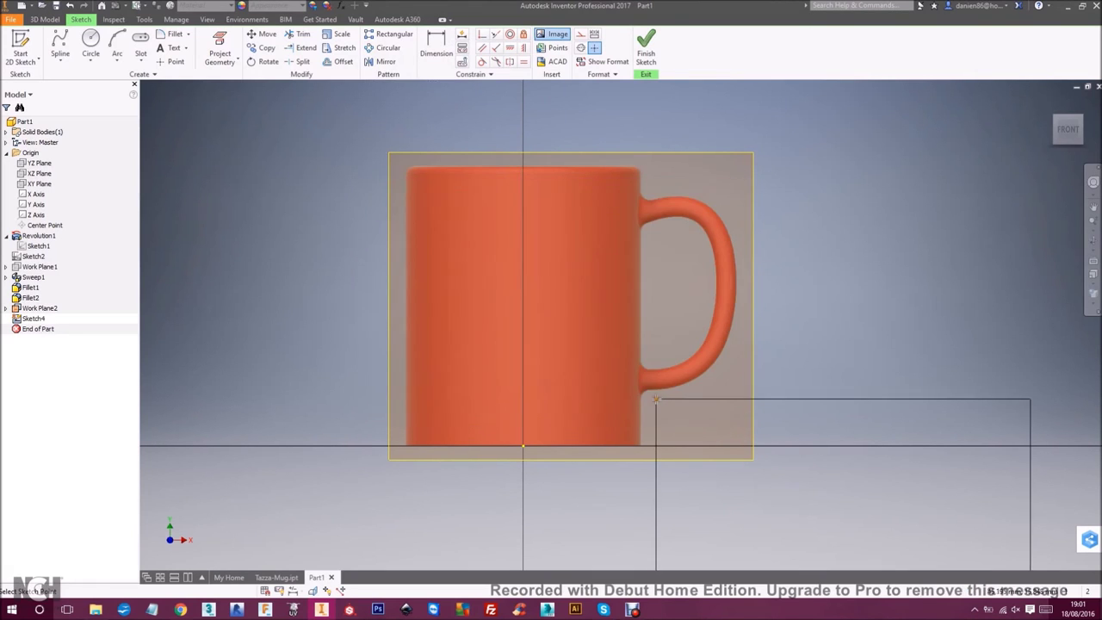
{"action": "left_click", "coordinate": [348, 95]}
{"action": "right_click", "coordinate": [247, 185]}
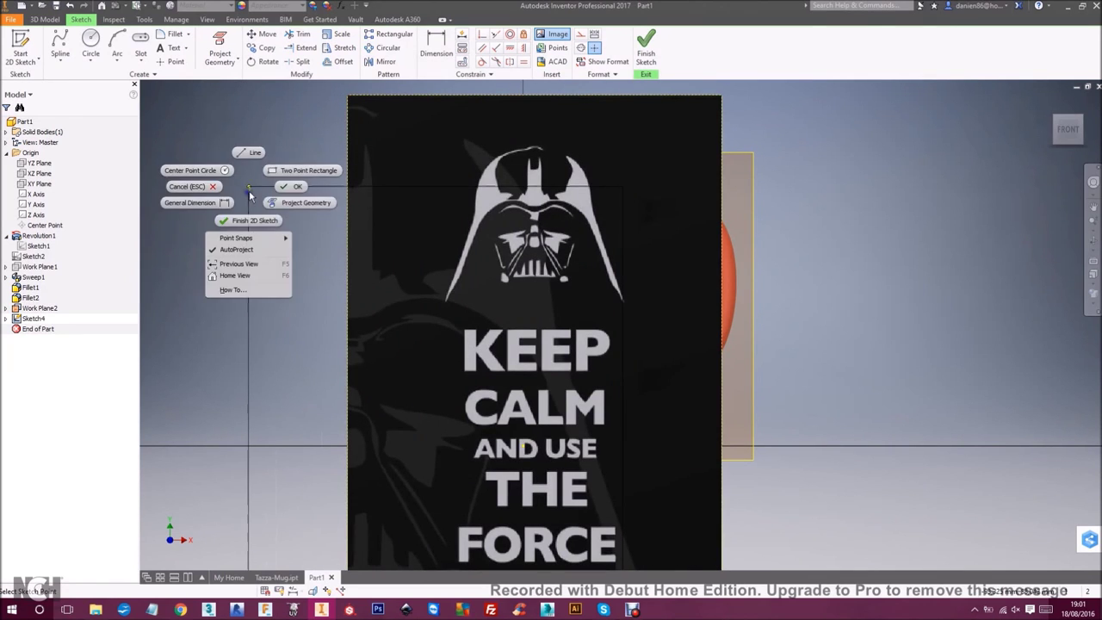
{"action": "left_click", "coordinate": [298, 187]}
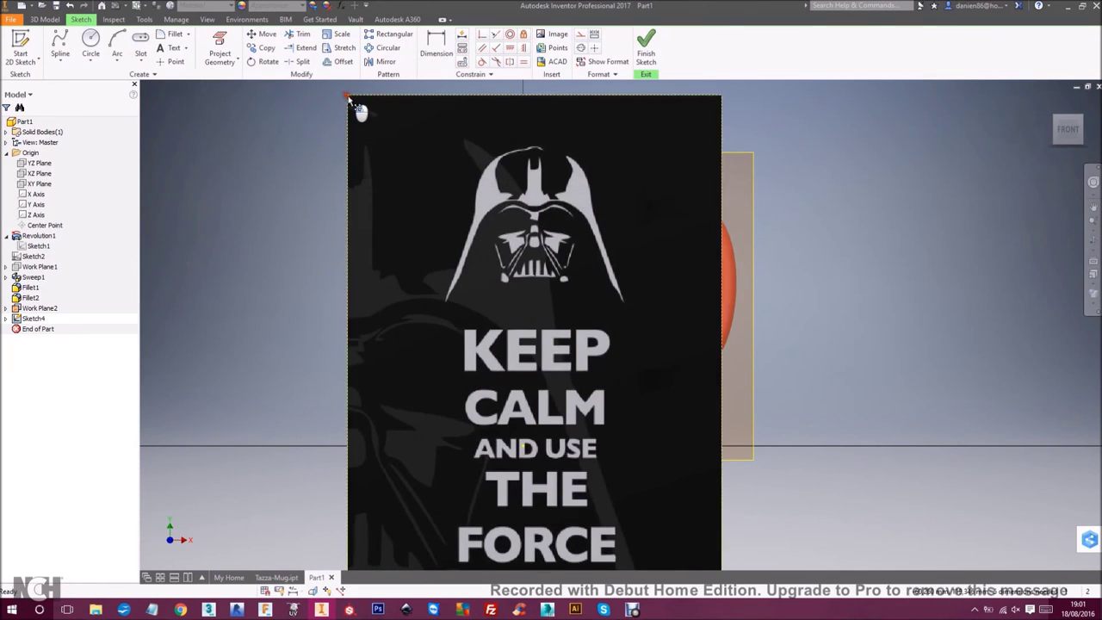
{"action": "mouse_move", "coordinate": [349, 99]}
{"action": "left_mouse_down"}
{"action": "mouse_move", "coordinate": [387, 178]}
{"action": "mouse_move", "coordinate": [388, 339]}
{"action": "mouse_move", "coordinate": [364, 399]}
{"action": "mouse_move", "coordinate": [368, 440]}
{"action": "mouse_move", "coordinate": [482, 258]}
{"action": "mouse_move", "coordinate": [504, 293]}
{"action": "left_mouse_up"}
{"action": "left_click", "coordinate": [646, 45]}
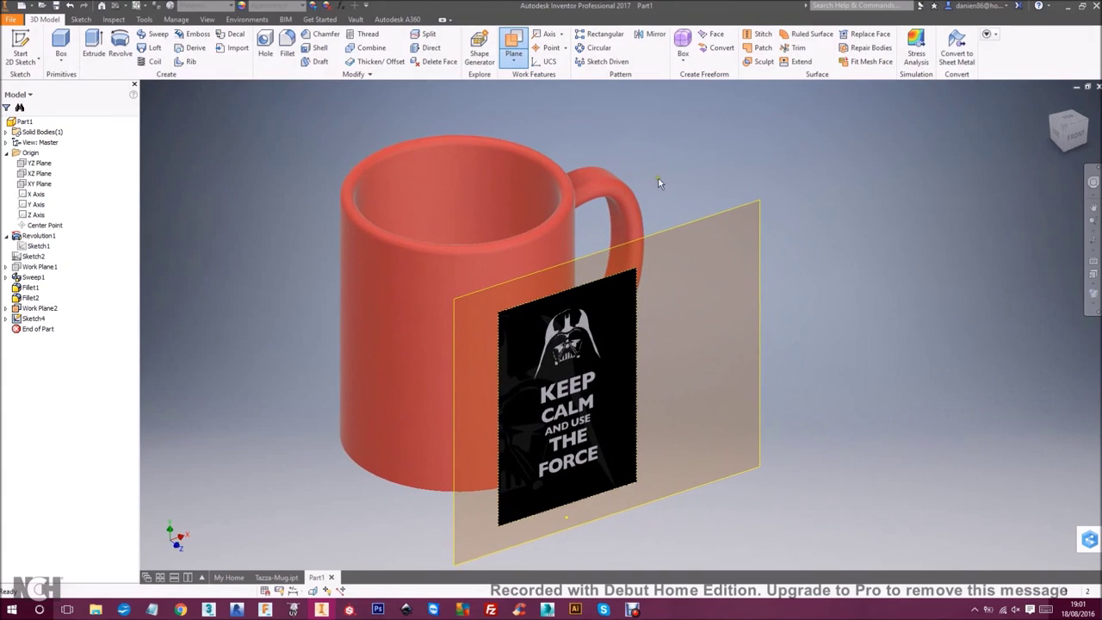
Apply the sketched image as a decal on the mug's outer cylindrical face, with Chain Faces on and Wrap to Face off
{"action": "left_click", "coordinate": [233, 36]}
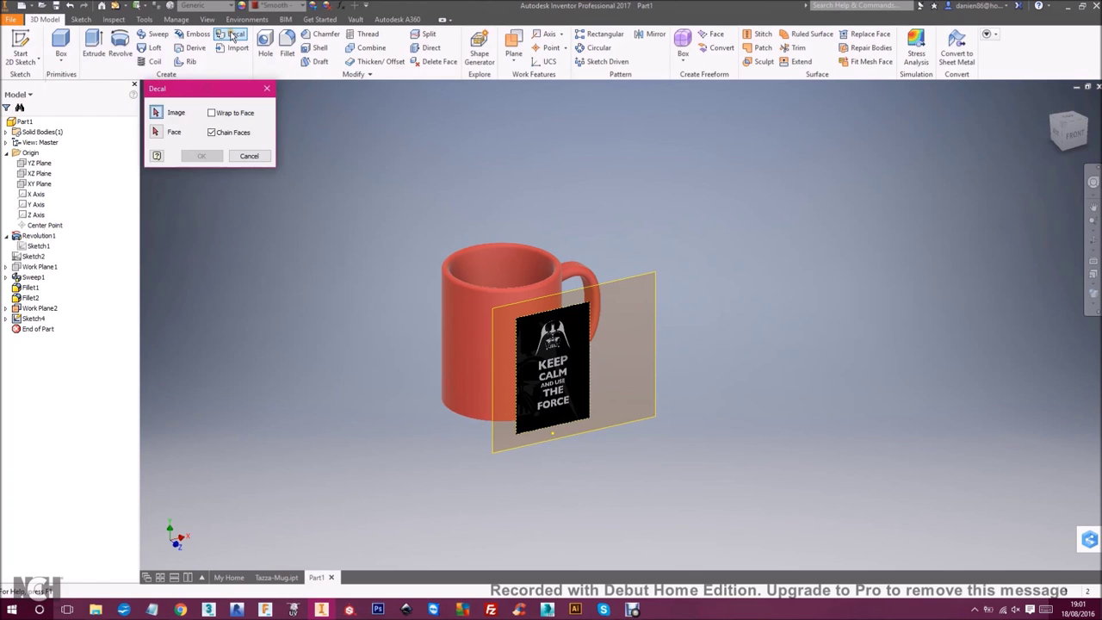
{"action": "left_click", "coordinate": [550, 364]}
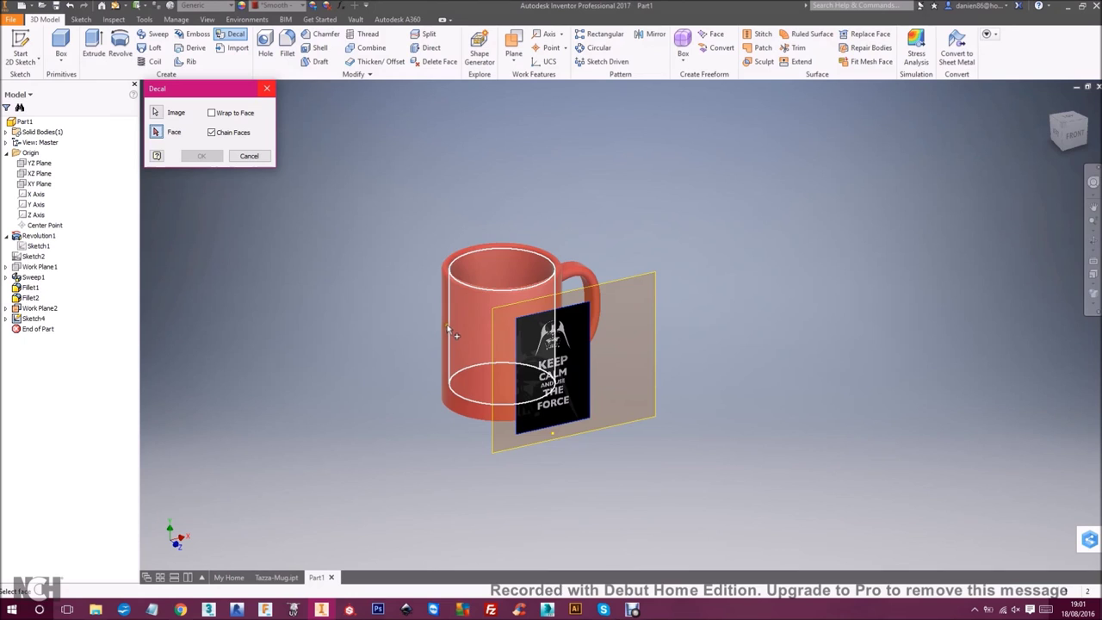
{"action": "left_click", "coordinate": [465, 414]}
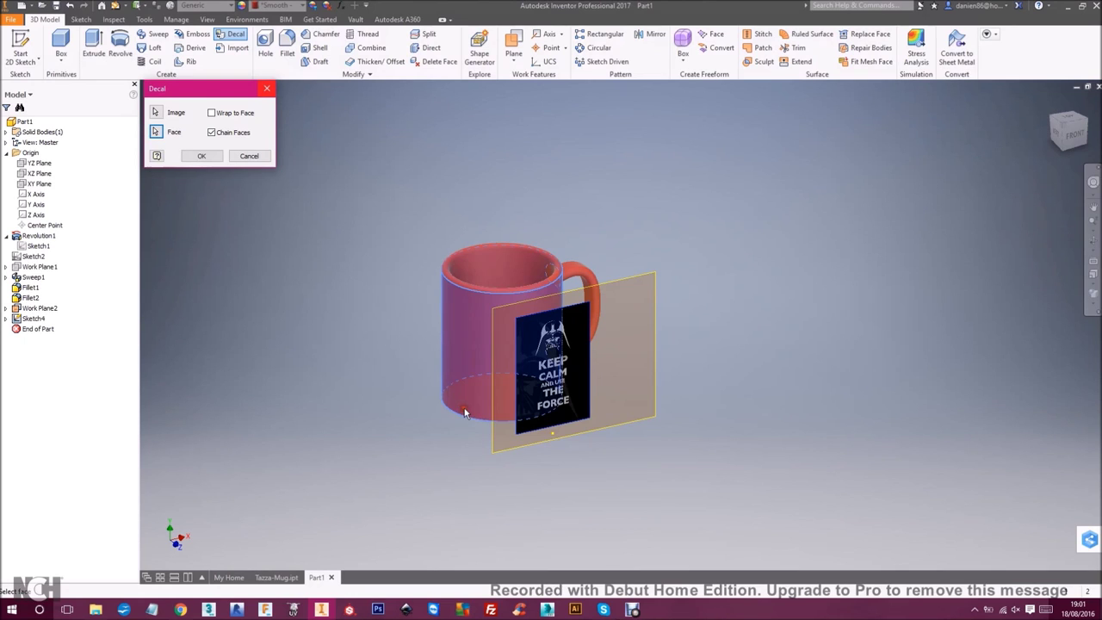
{"action": "left_click", "coordinate": [198, 156]}
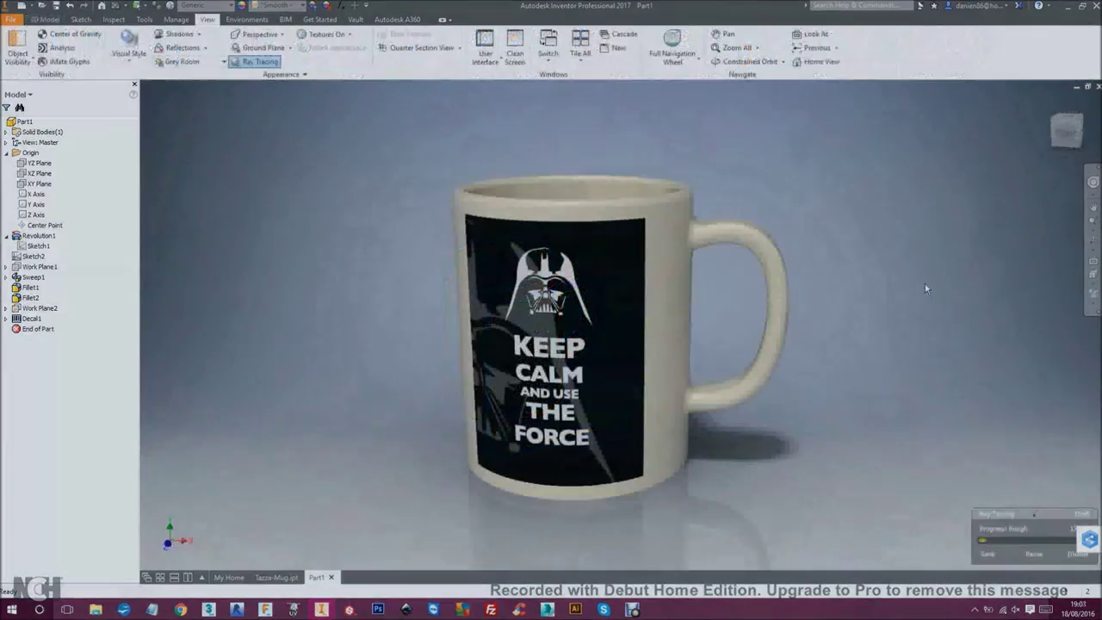